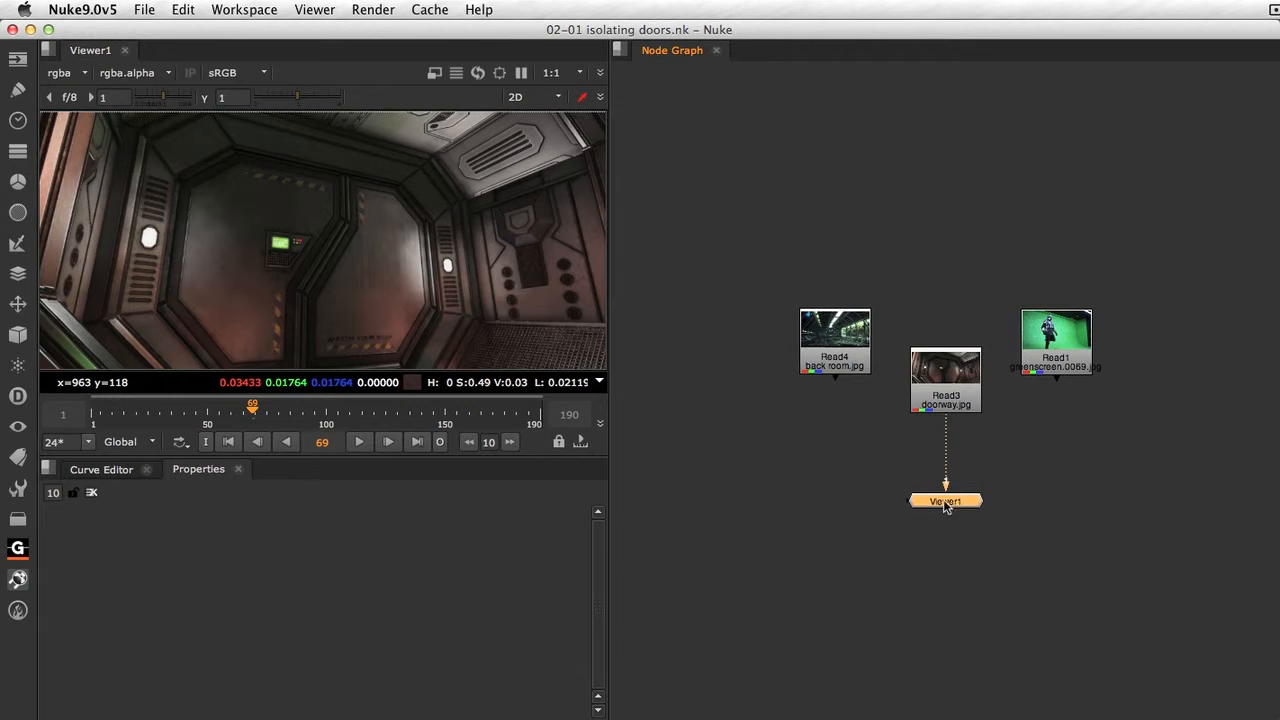
- Add a Roto node between the doorway.jpg Read node and the Viewer
click(948, 375)
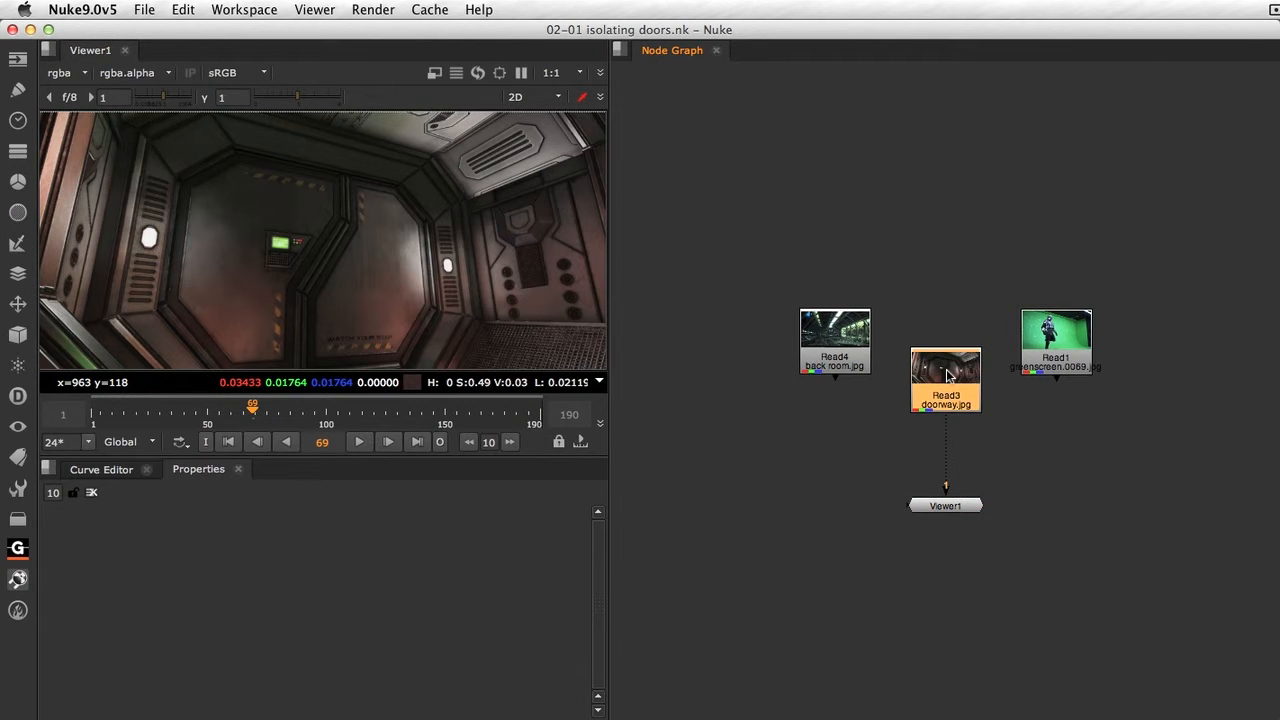
key(o)
drag(948, 432, 948, 460)
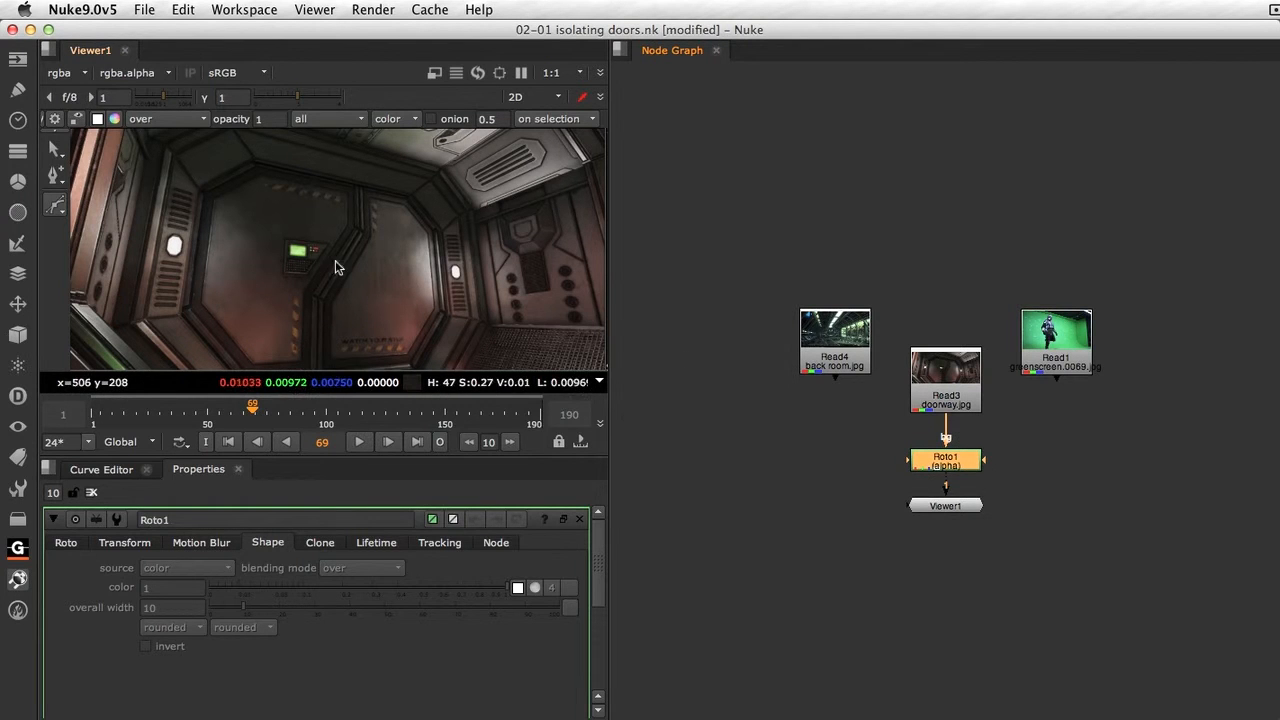
- Choose the Cusped Bezier tool in the enlarged viewer and raise the viewer gamma to 1.54
key(space)
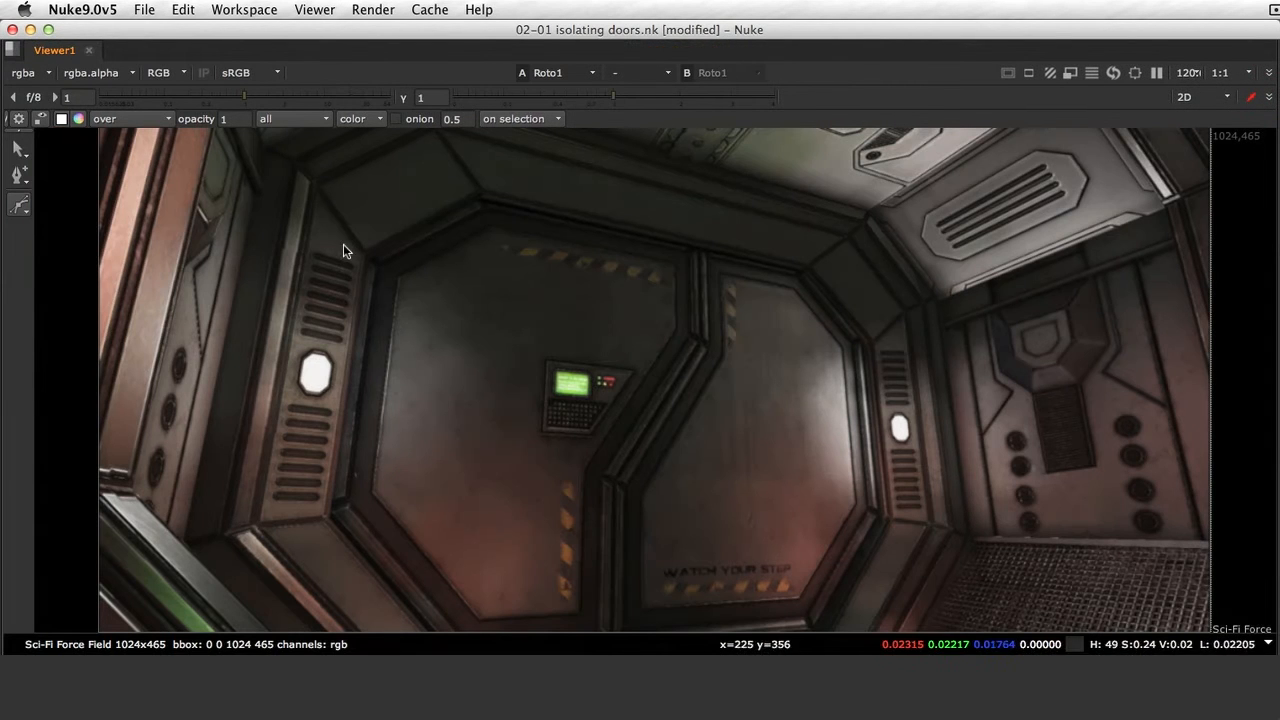
click(21, 206)
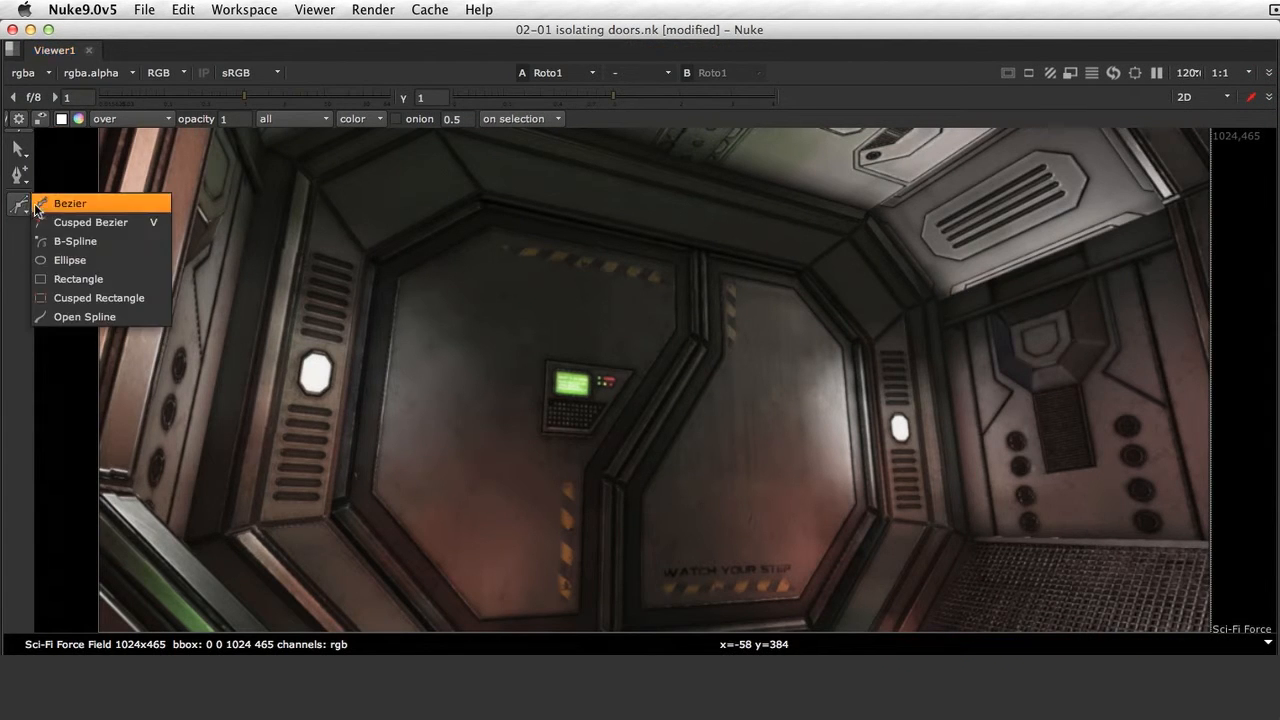
click(86, 223)
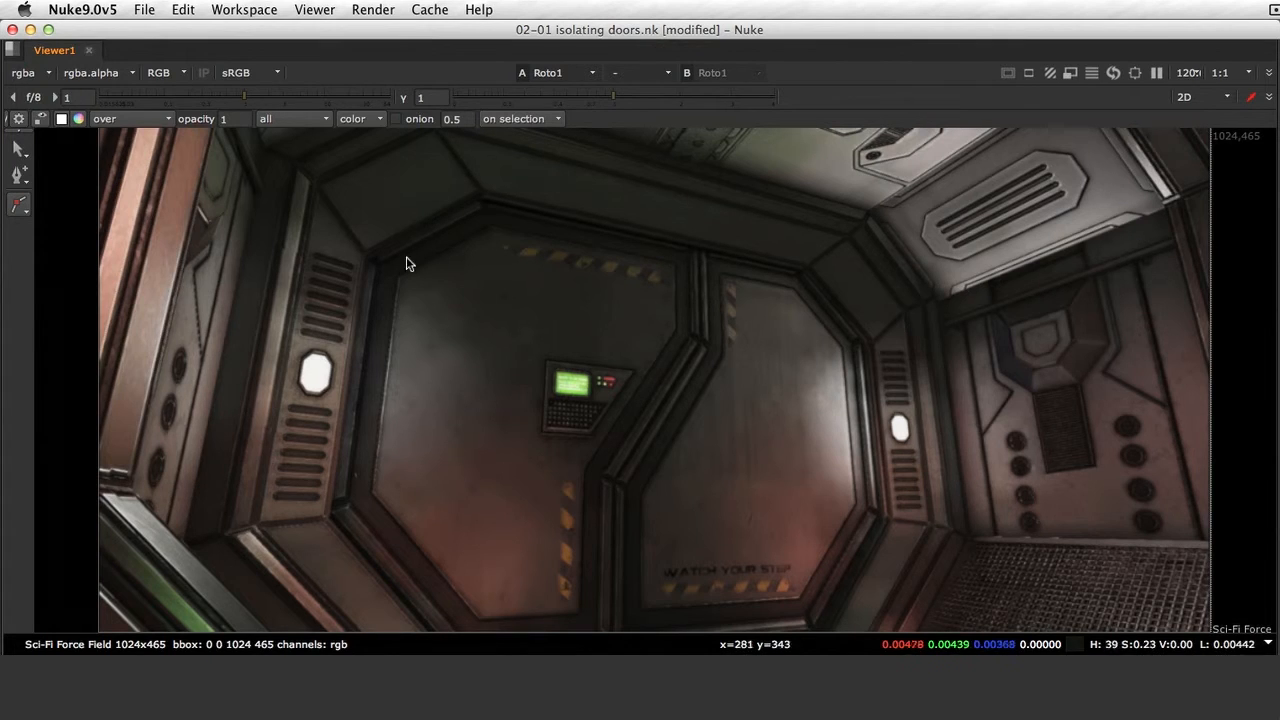
drag(616, 101, 652, 98)
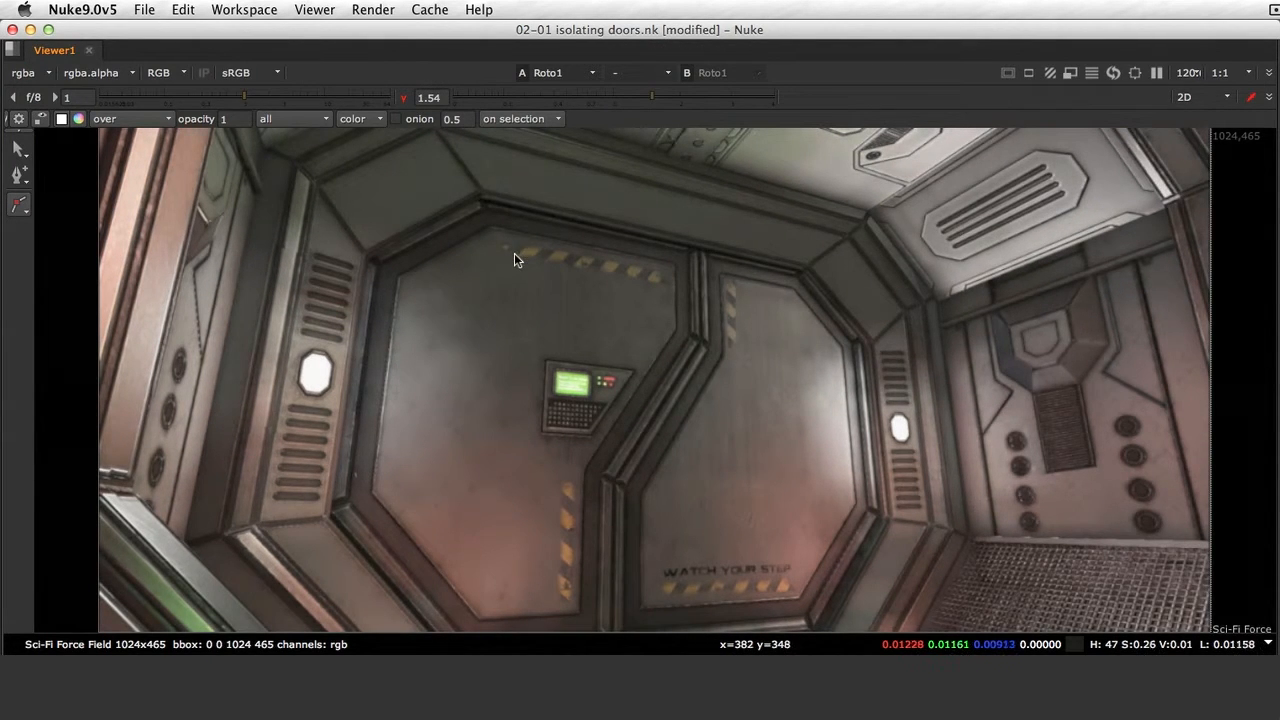
- Draw a closed eight-point cusped shape around both doors along the frame's inner edge, with one lower corner just below the image
scroll(513, 254, up, 3)
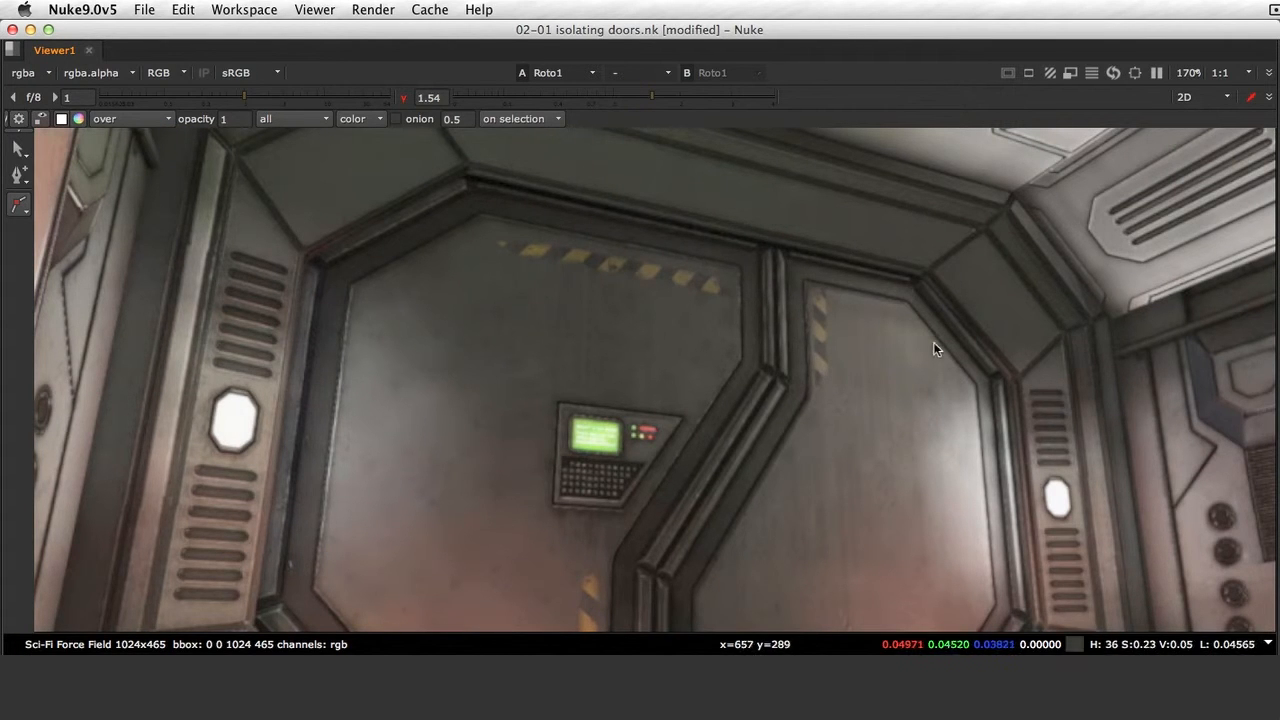
click(473, 189)
click(912, 286)
click(990, 379)
click(1010, 614)
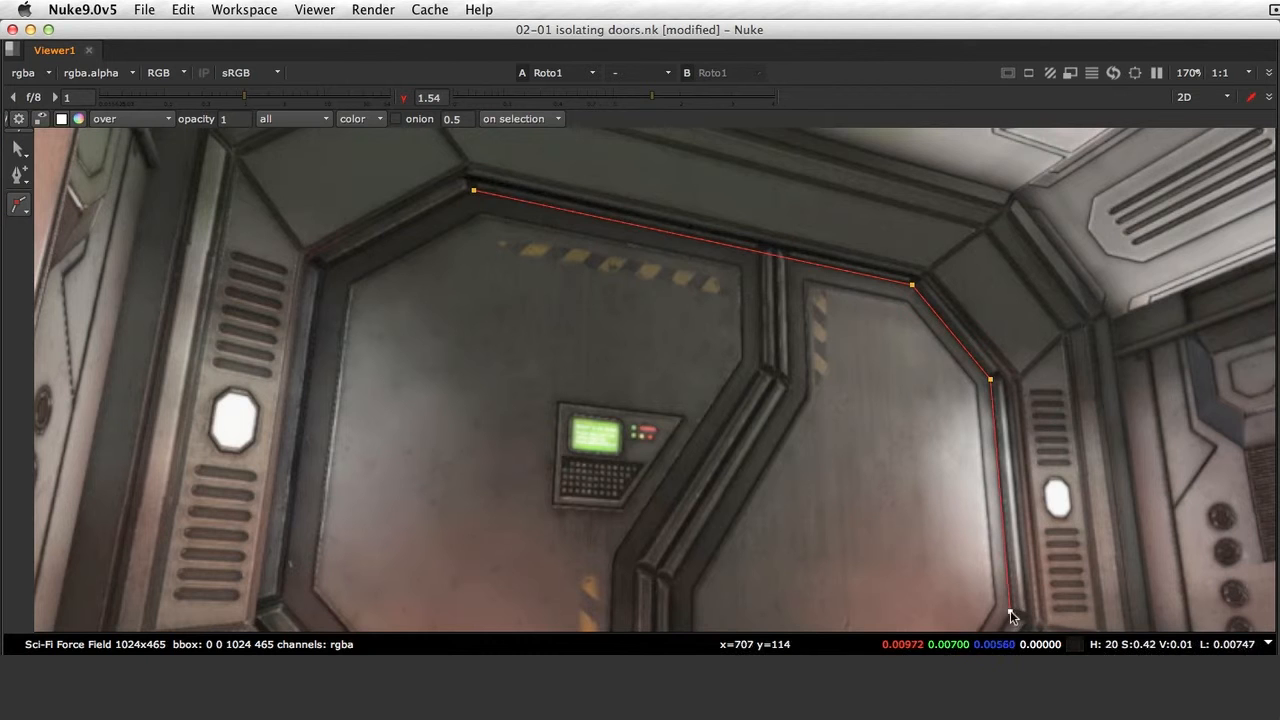
middle_drag(897, 528, 910, 280)
click(940, 517)
click(456, 559)
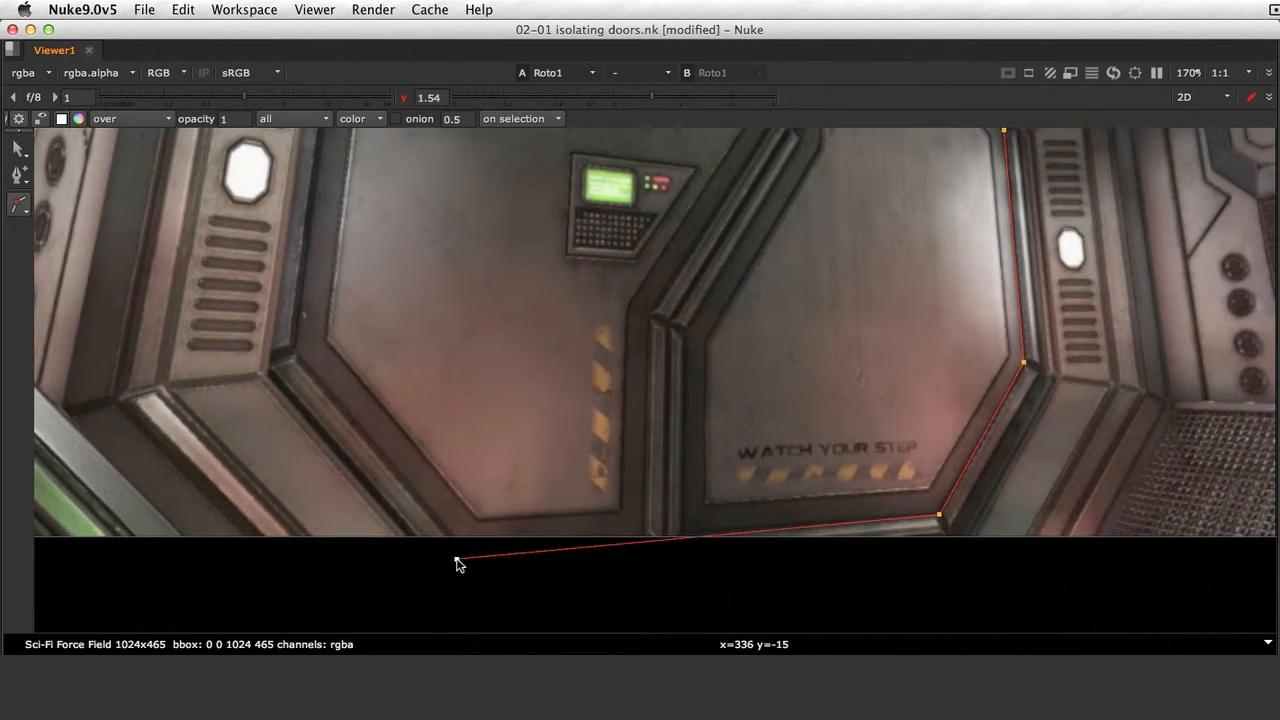
click(296, 352)
middle_drag(360, 246, 308, 462)
middle_drag(294, 278, 278, 383)
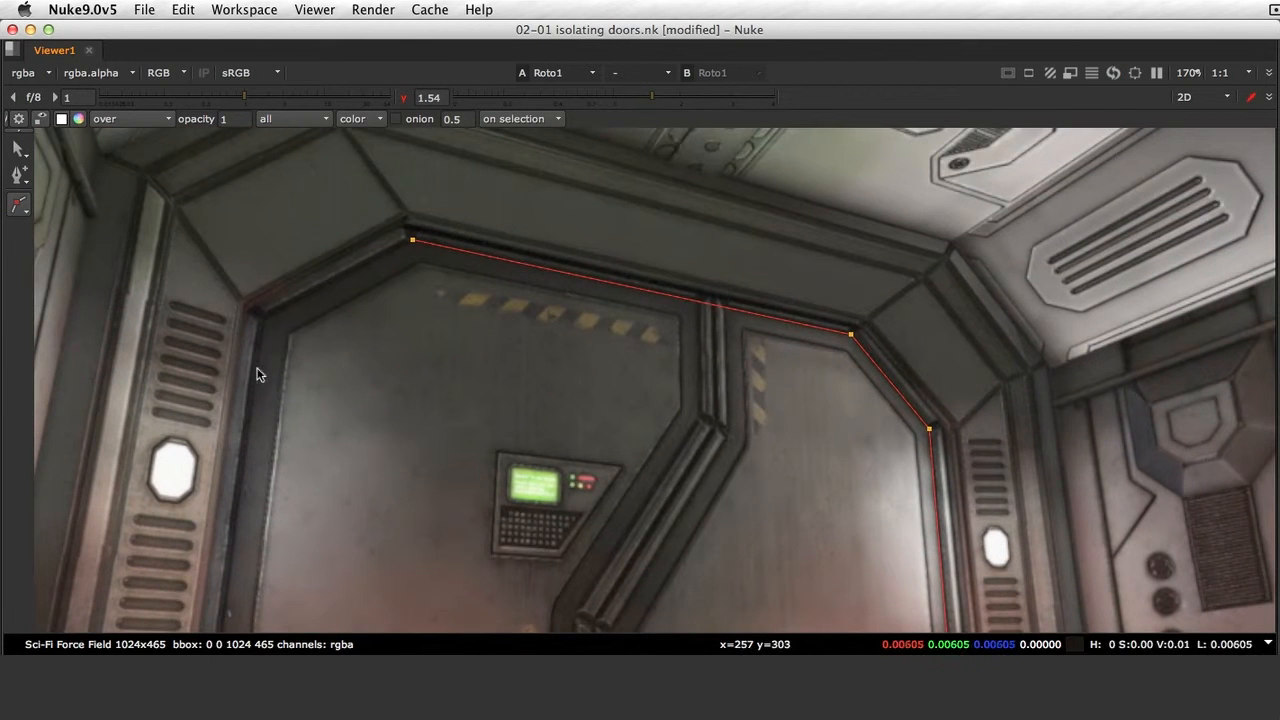
click(262, 317)
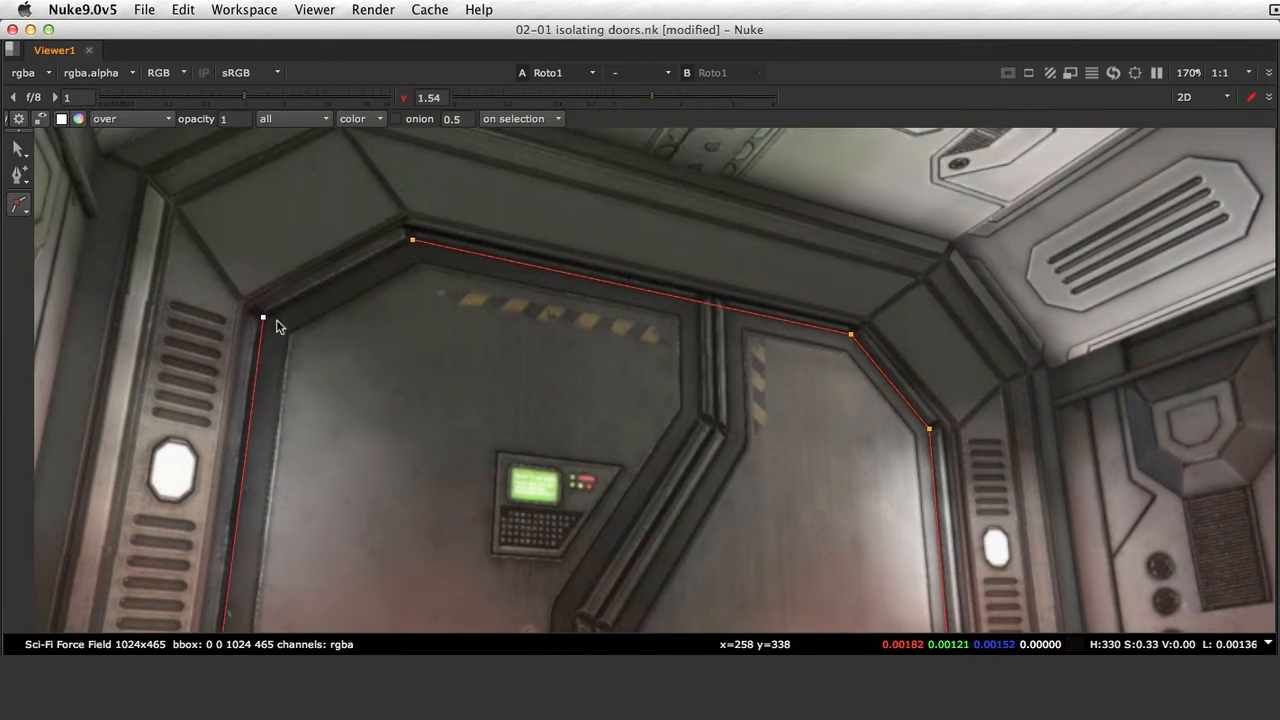
click(412, 241)
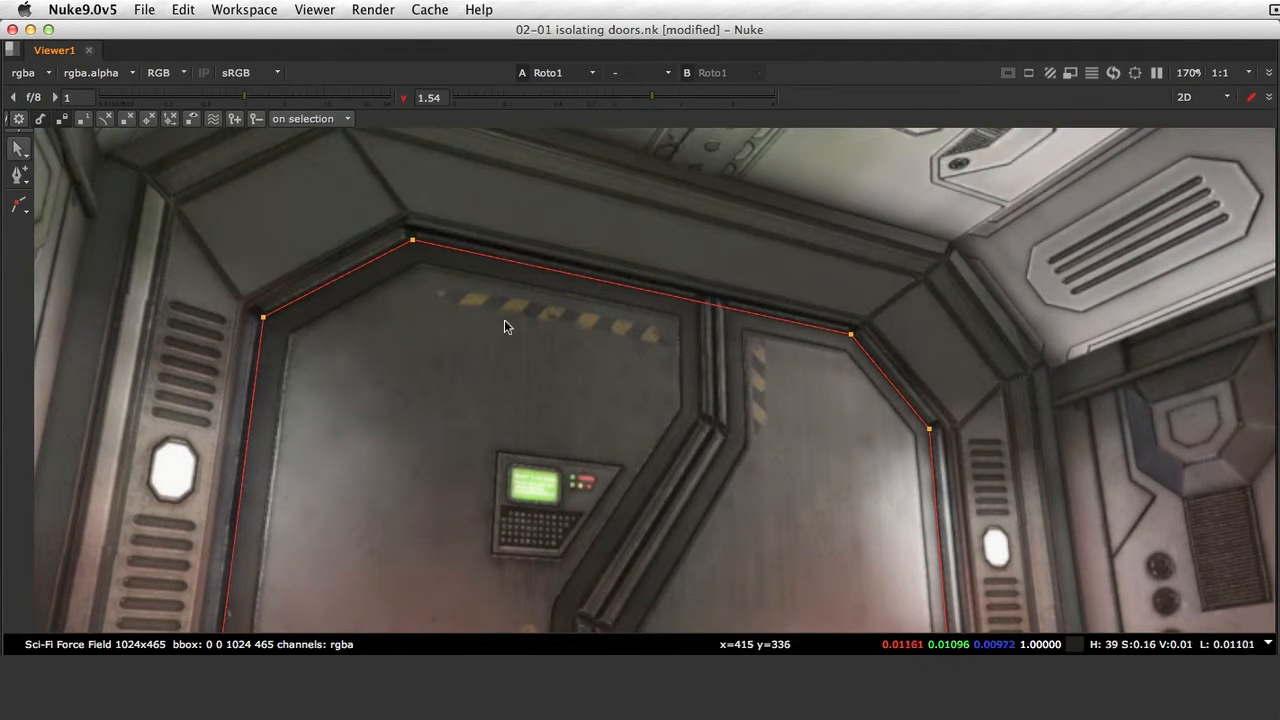
key(f)
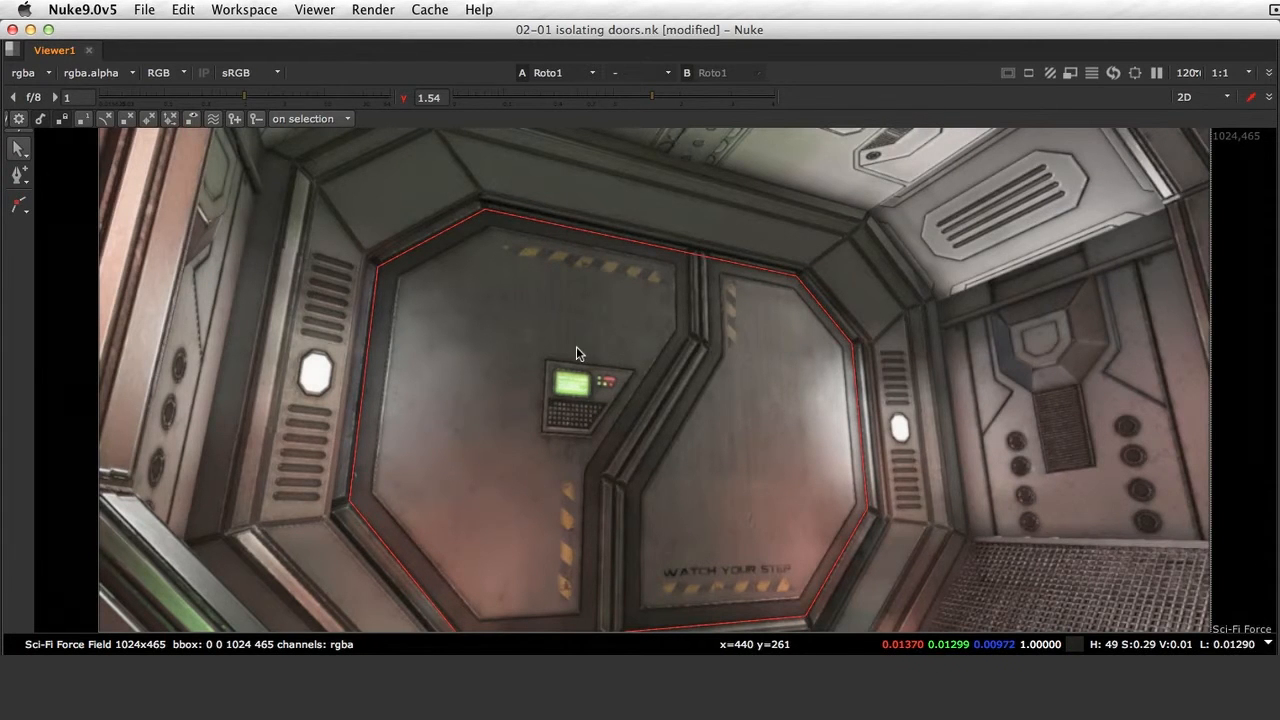
key(space)
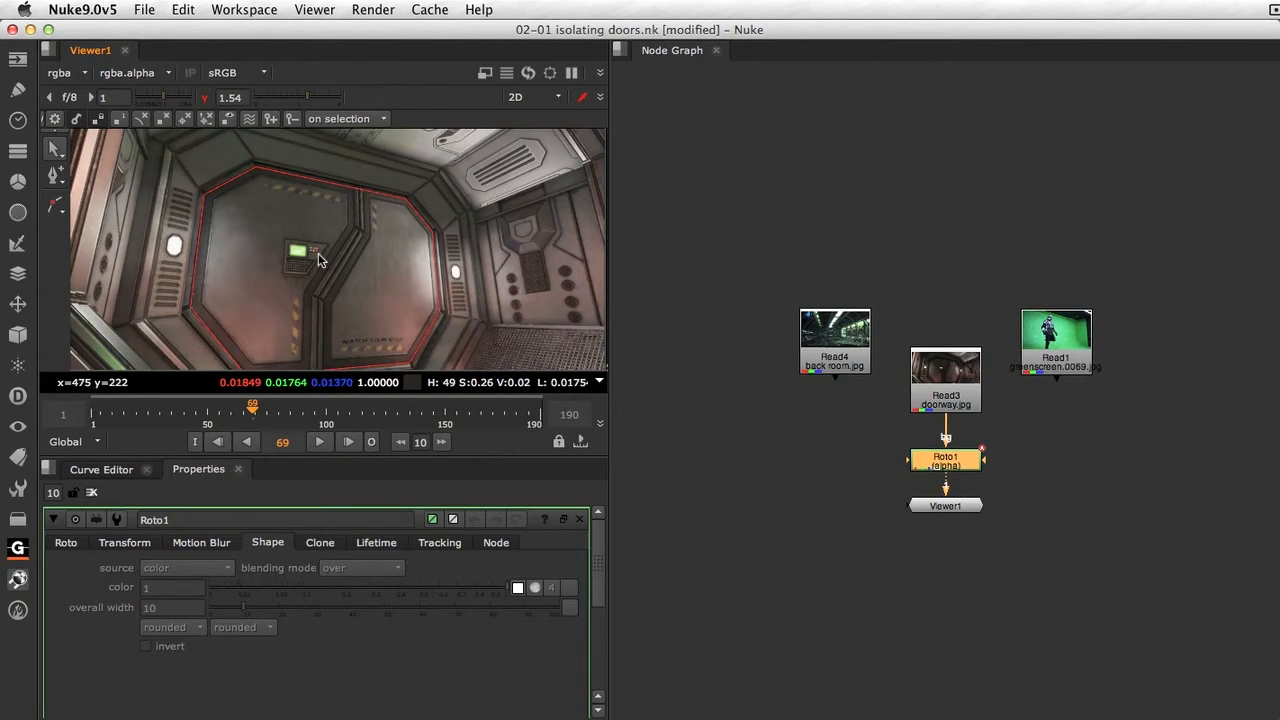
- Select the door shape BezierCusped1 and set the Roto node's premultiply to rgb
drag(597, 575, 580, 630)
click(178, 657)
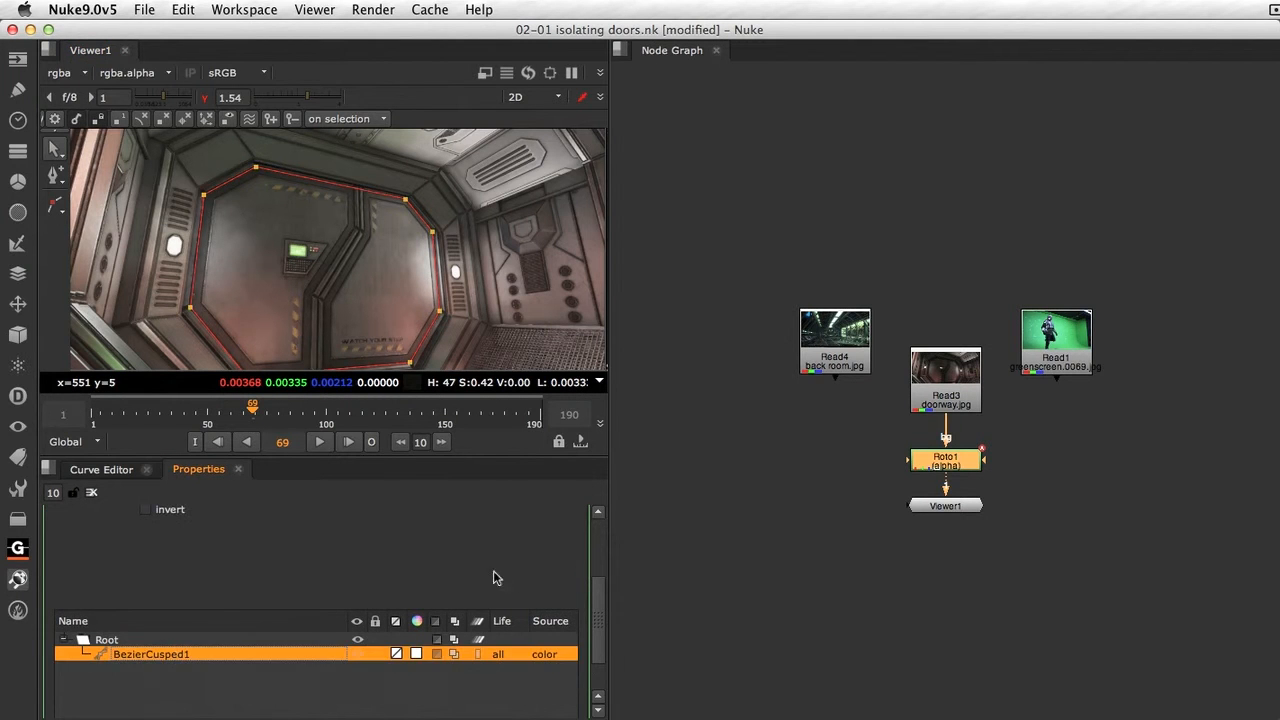
drag(600, 632, 599, 565)
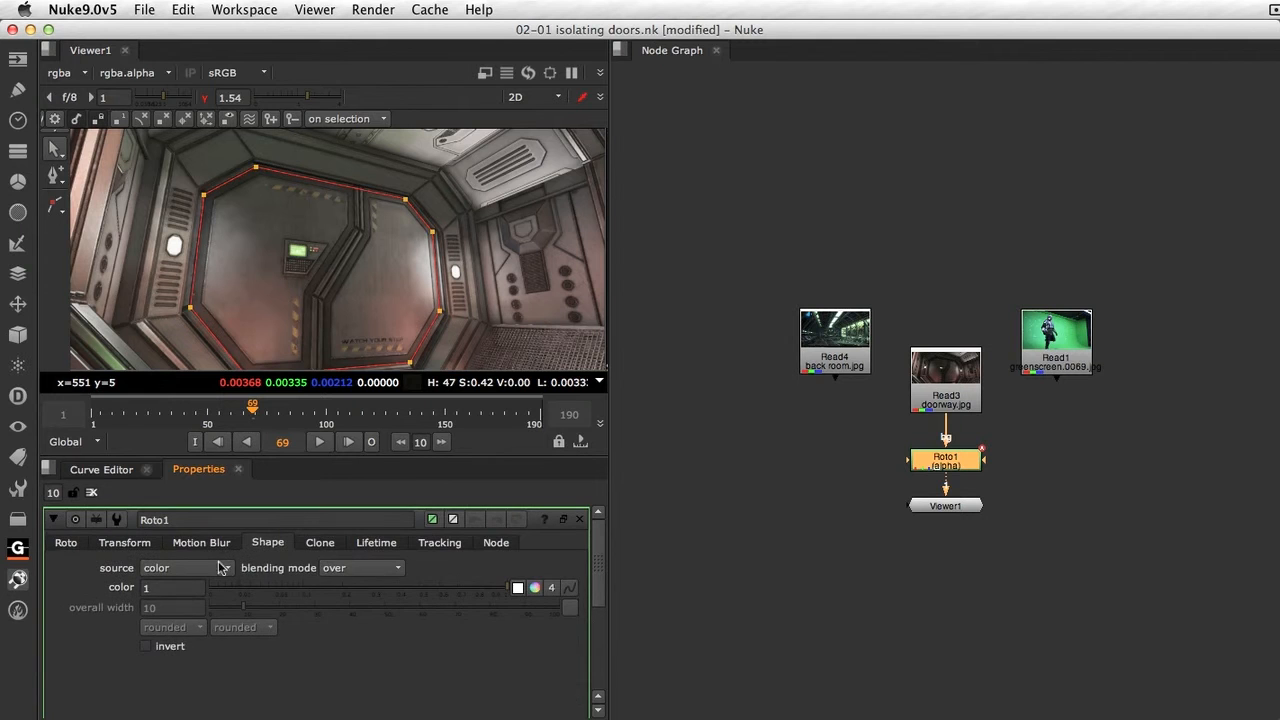
click(66, 543)
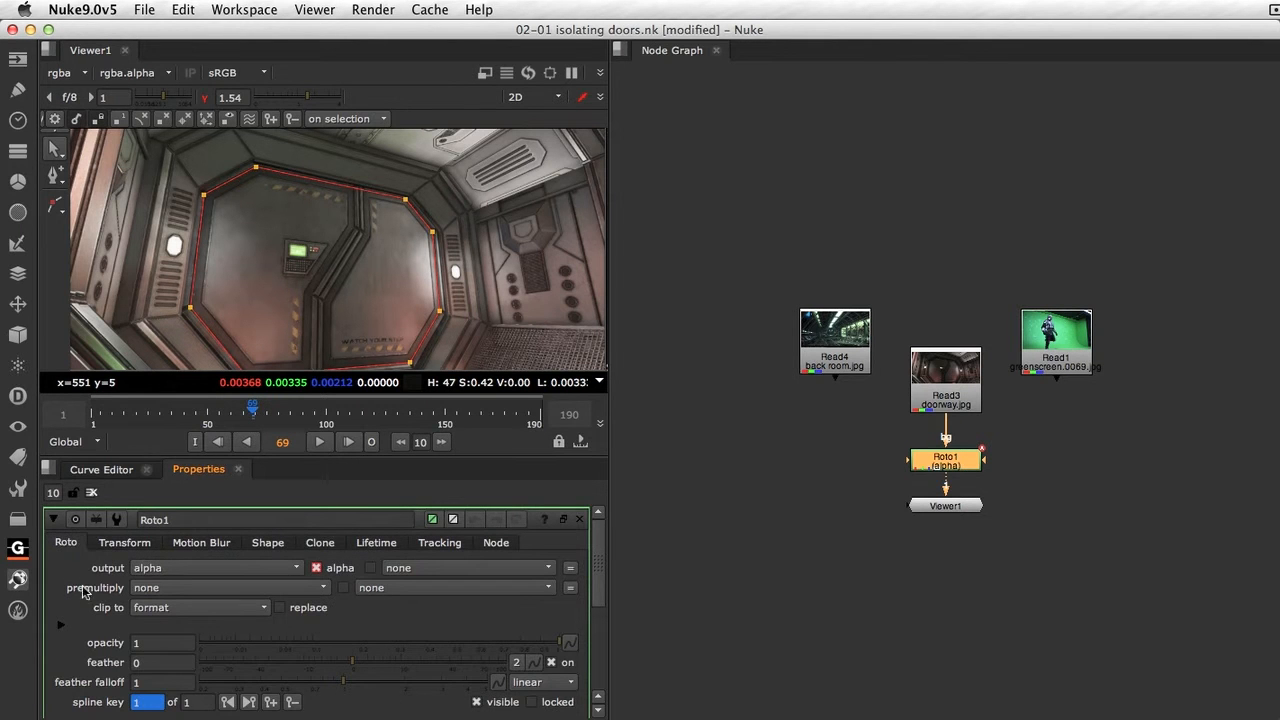
click(177, 592)
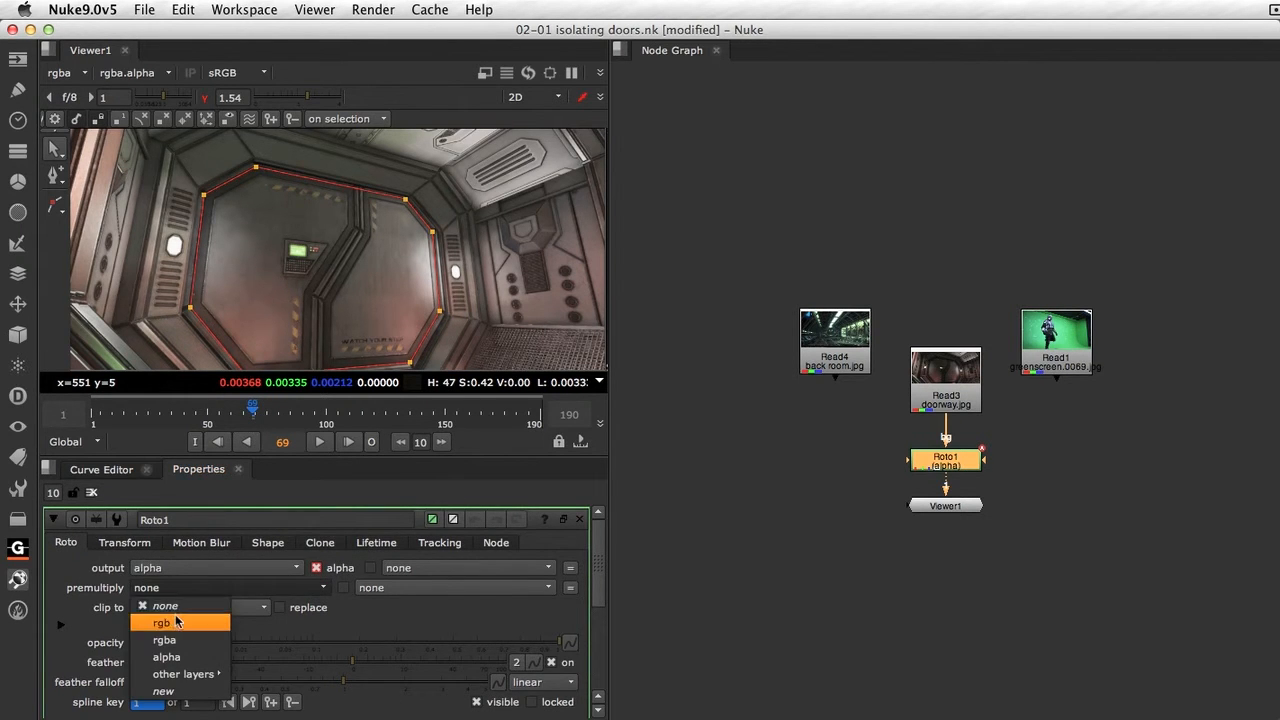
click(179, 622)
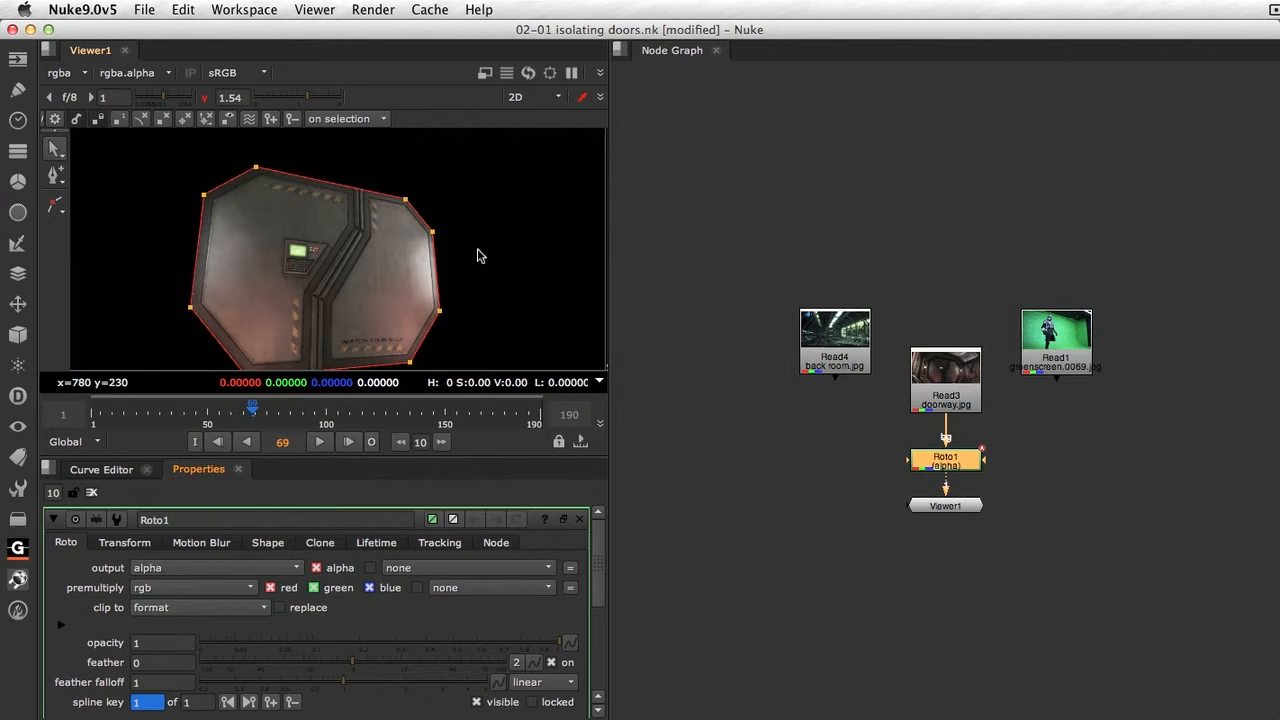
- Invert the door shape and check the resulting matte in the alpha channel
click(268, 543)
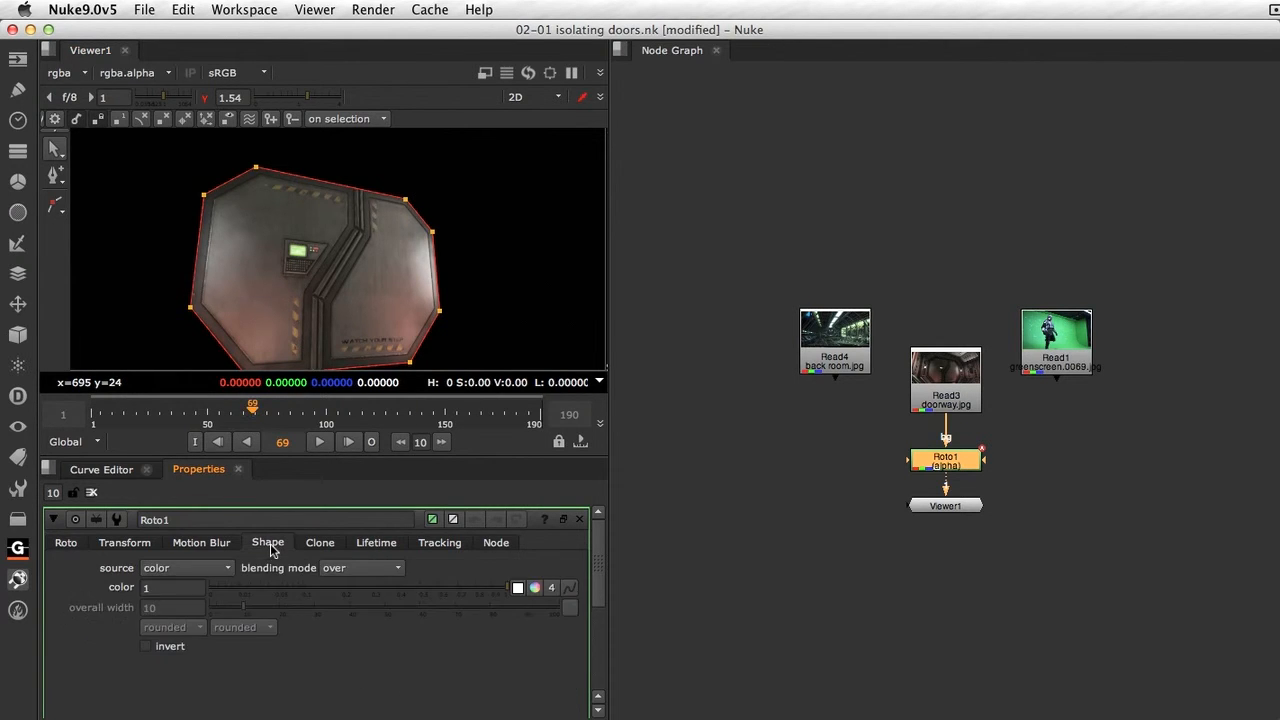
click(146, 647)
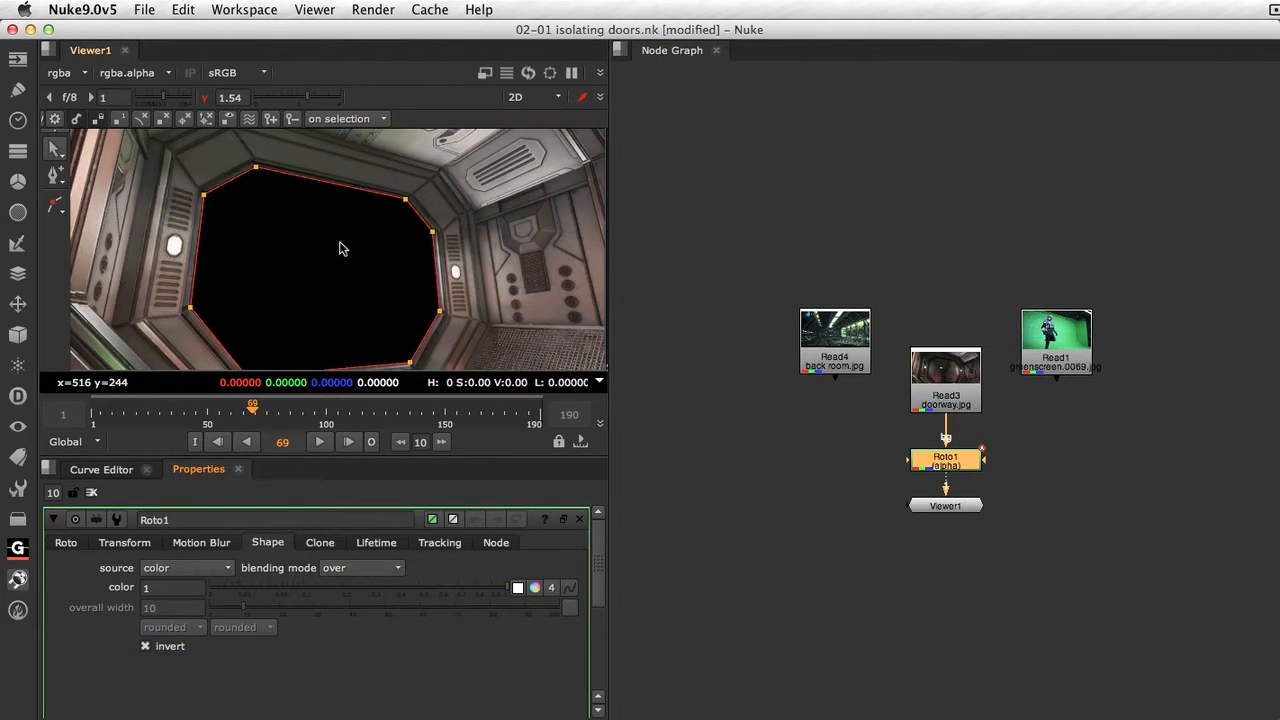
key(a)
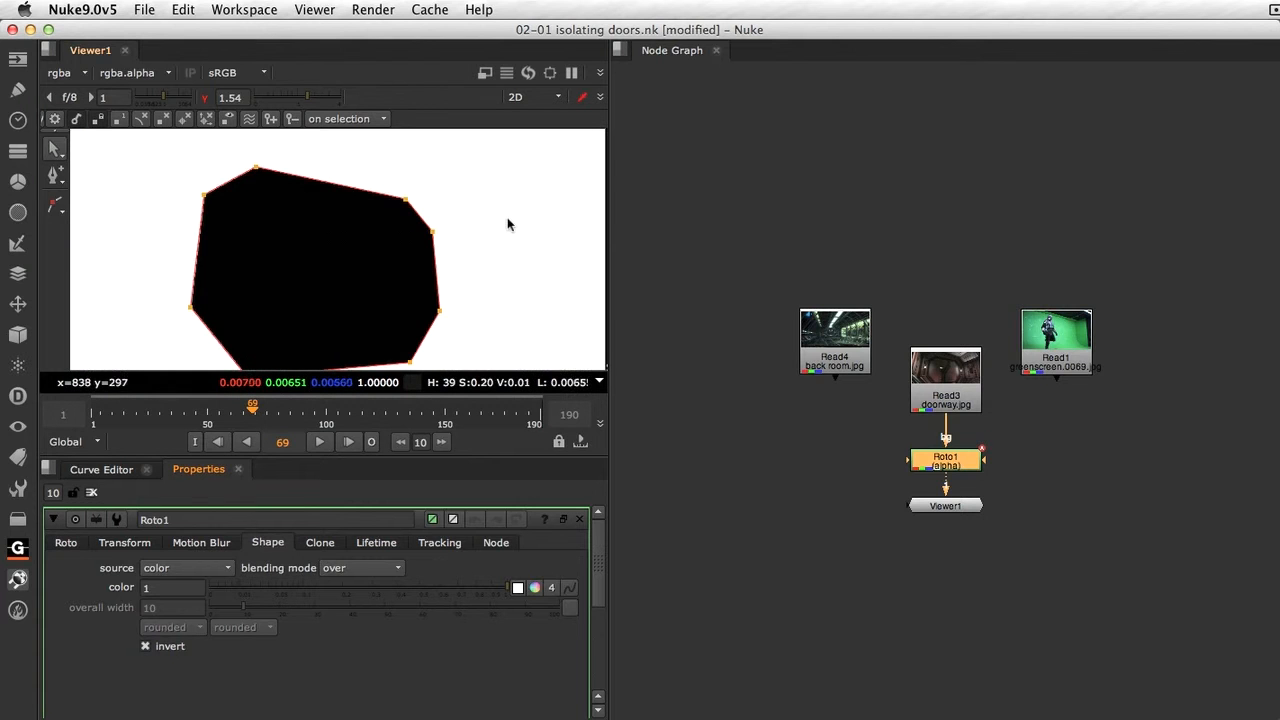
key(a)
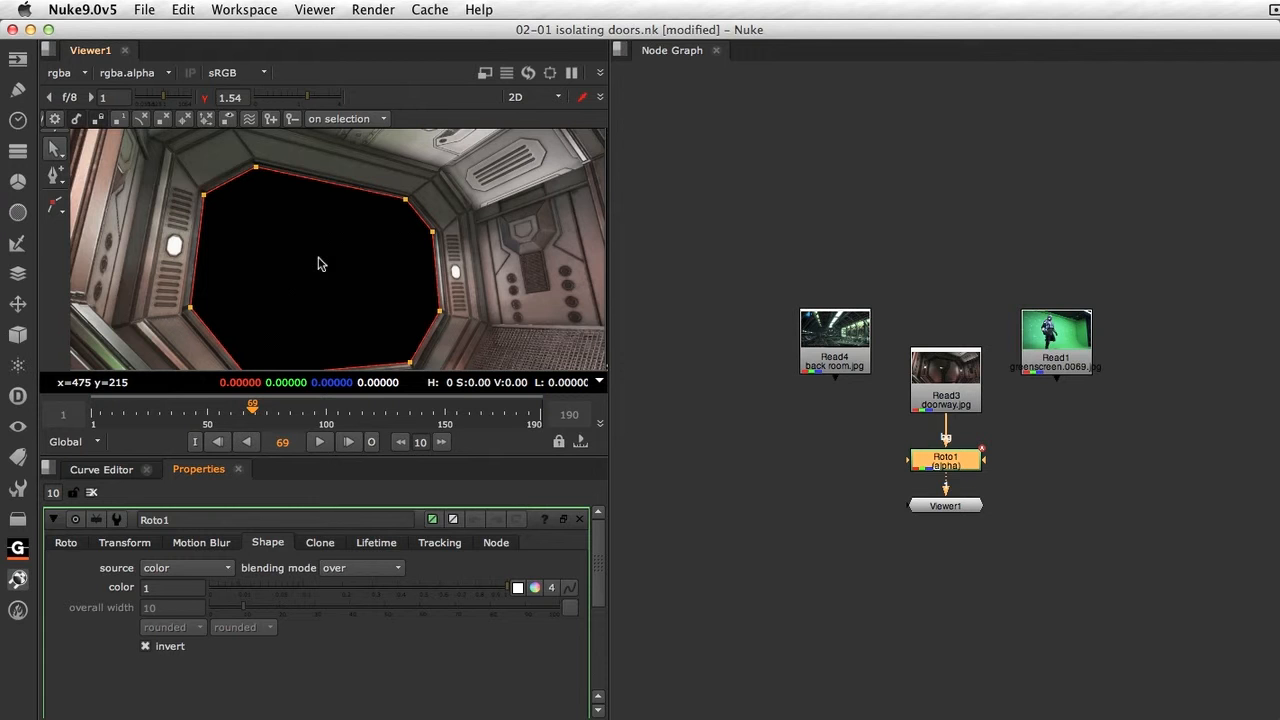
- Move the Roto1 node and its connection out beside the doorway node and connect the Viewer directly to doorway.jpg
click(91, 493)
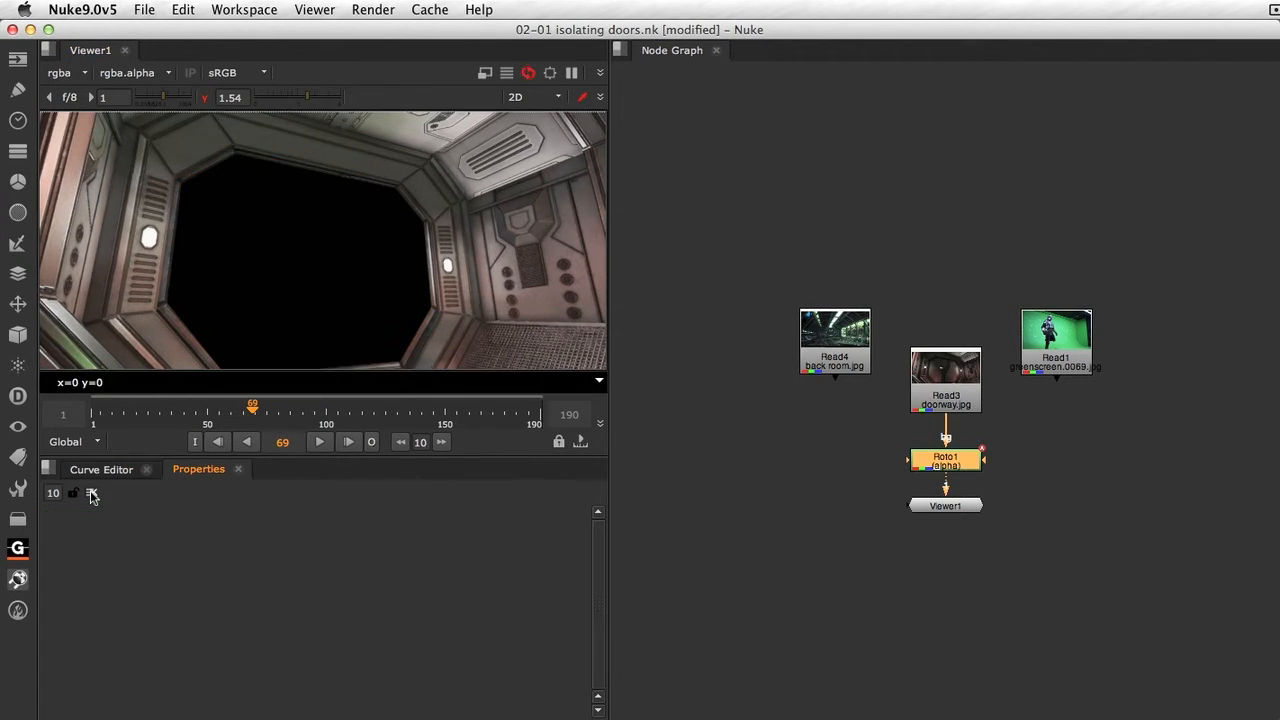
drag(963, 468, 1097, 447)
drag(933, 513, 932, 549)
click(919, 483)
drag(1046, 471, 946, 378)
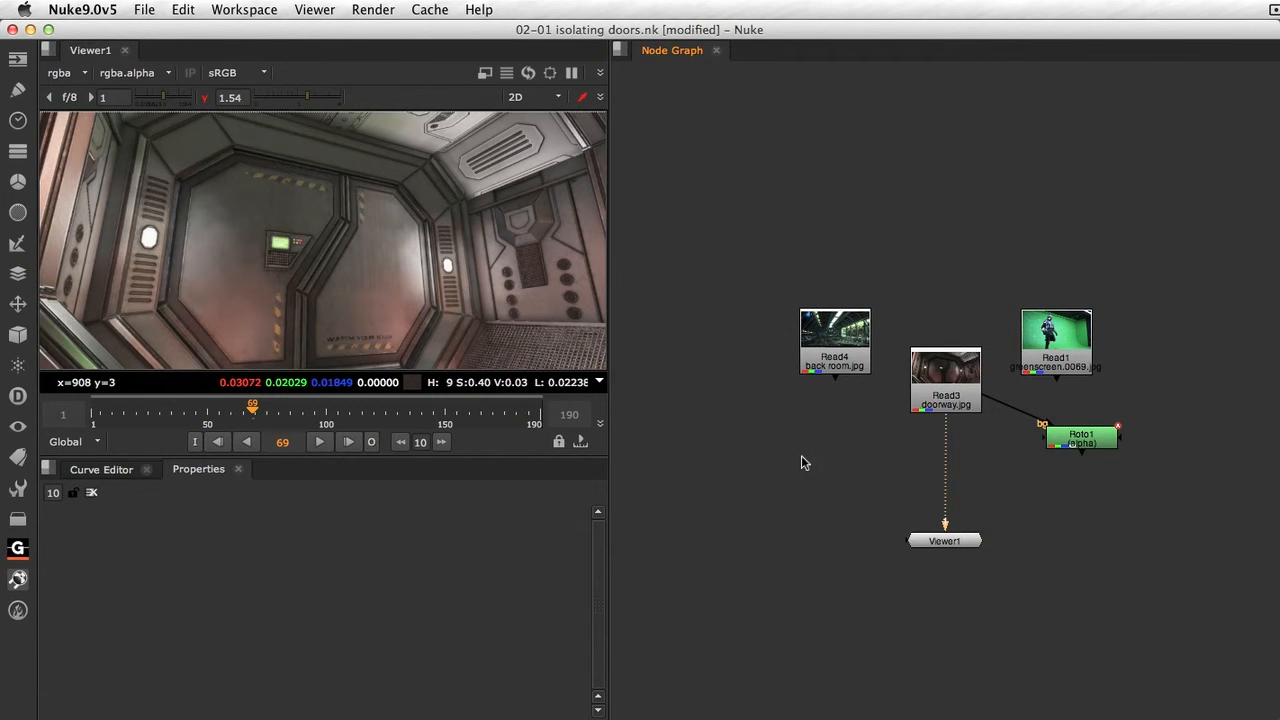
- Add a second, unconnected Roto node and check the full size format in the project settings
key(o)
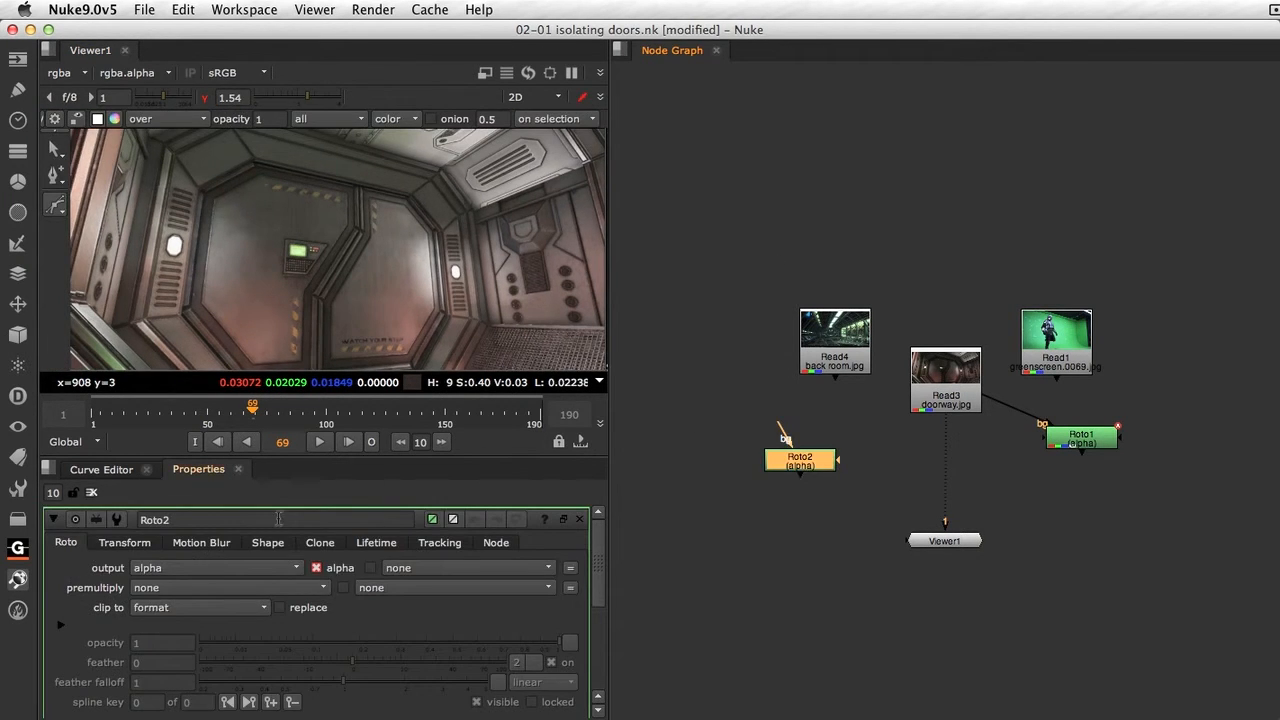
click(694, 523)
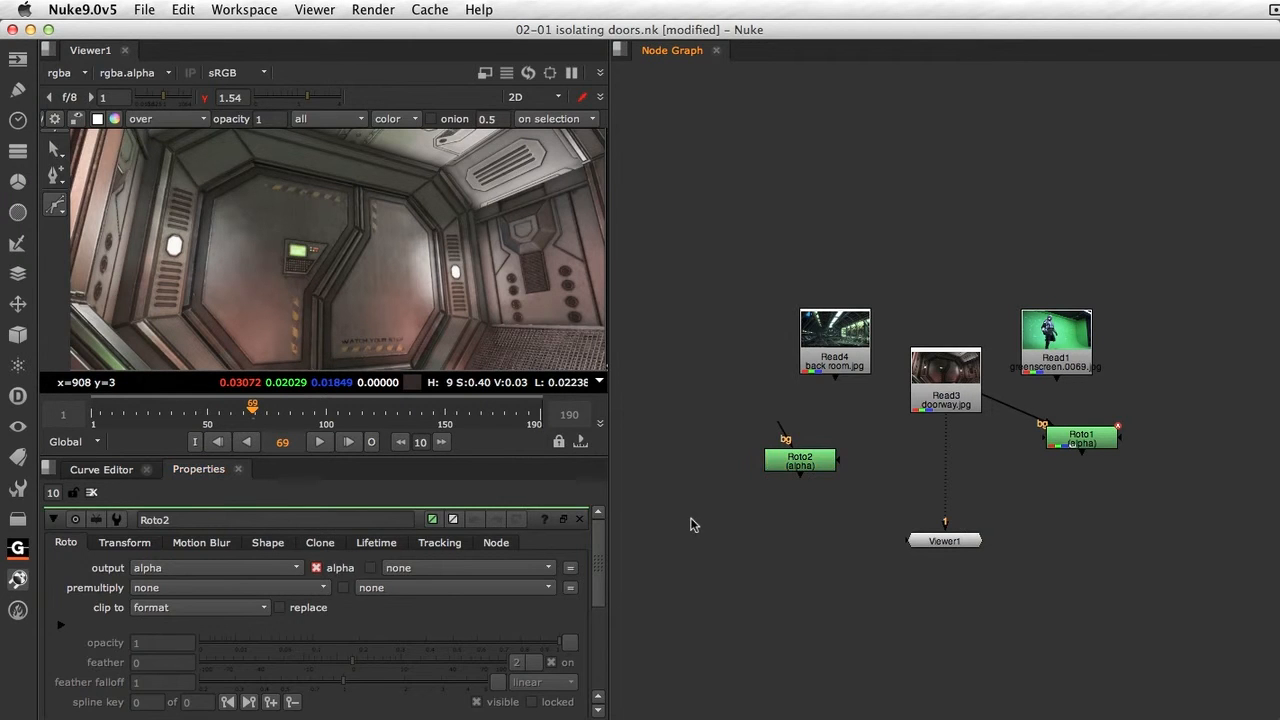
key(s)
drag(598, 547, 593, 612)
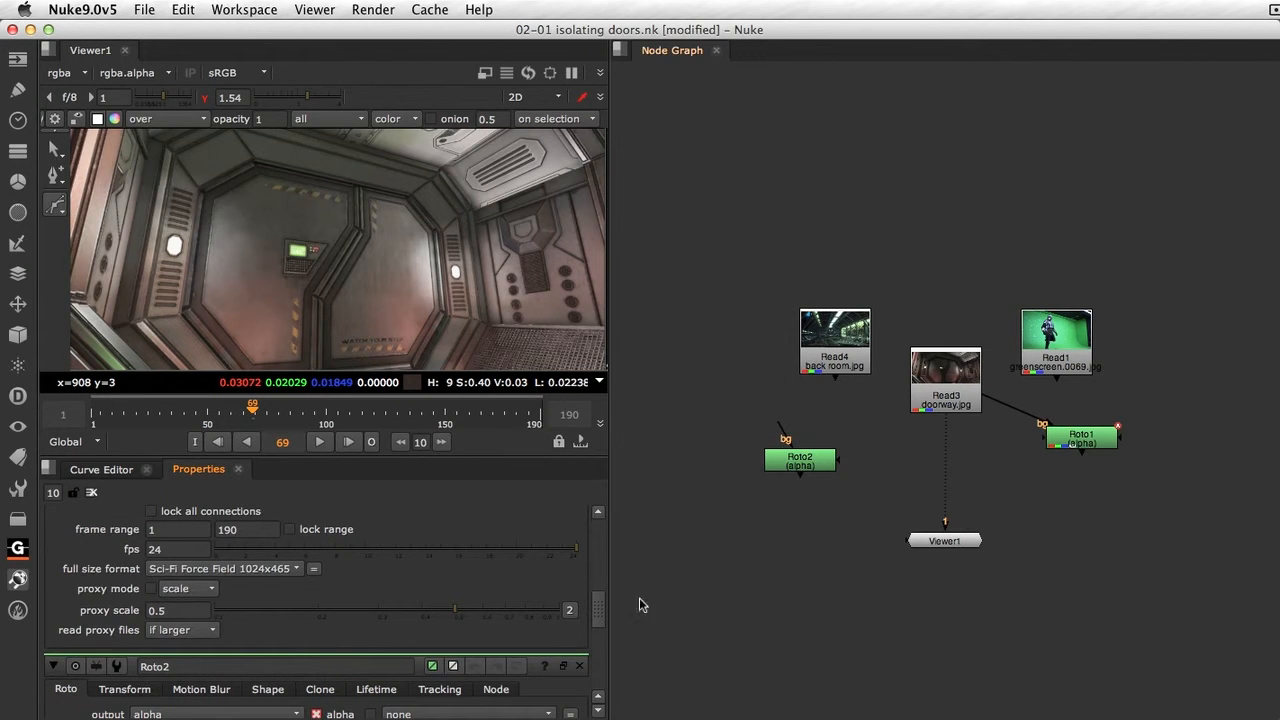
drag(600, 617, 597, 510)
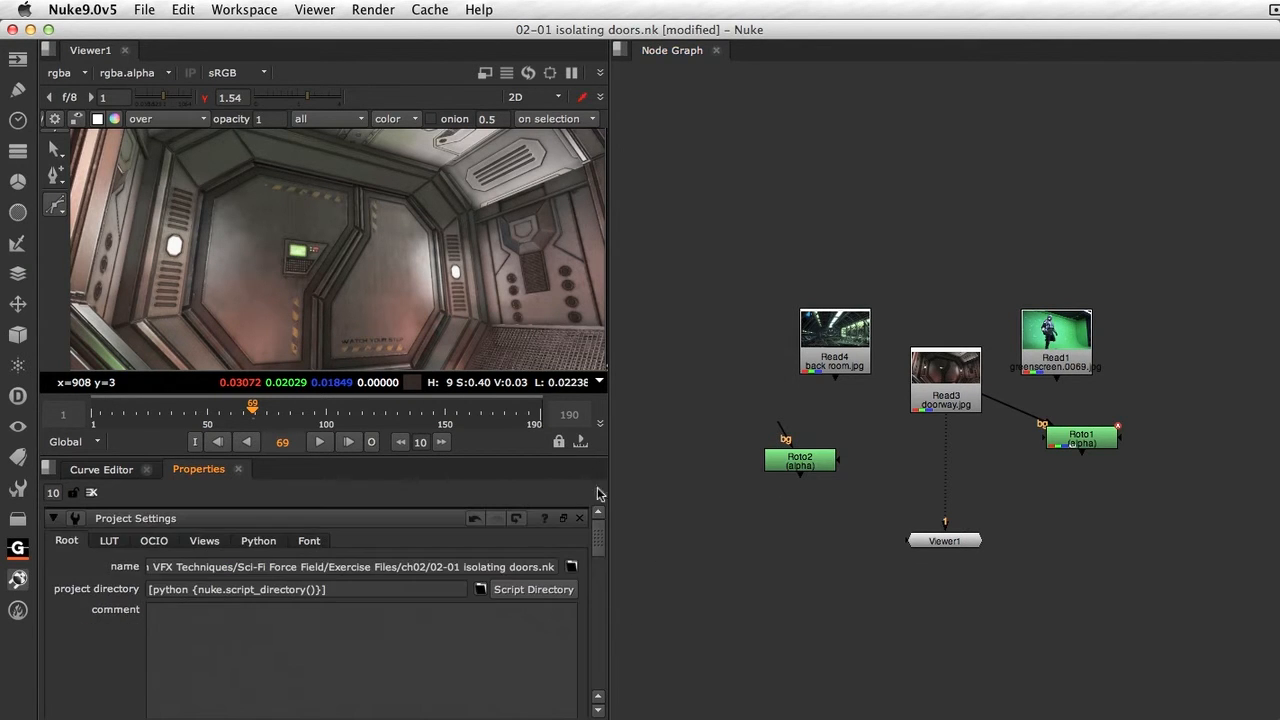
click(91, 494)
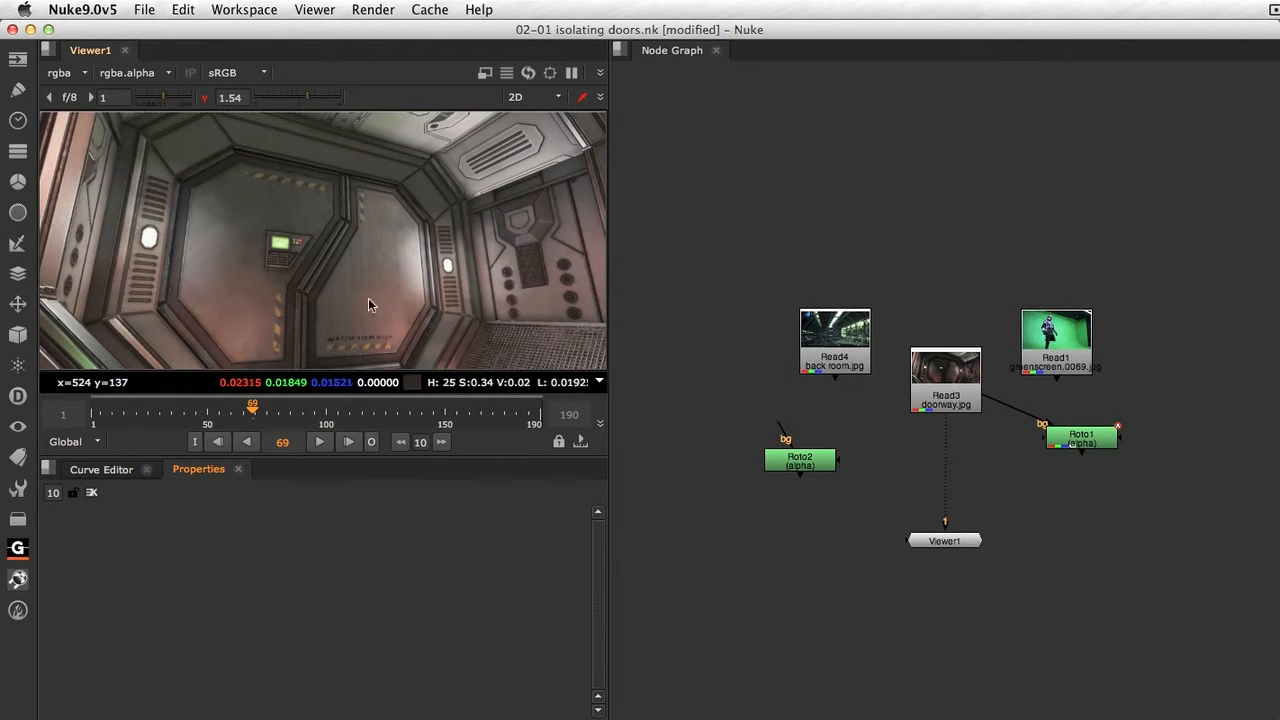
- Draw a closed Cusped Bezier shape in Roto2 along the seam between the doors and loosely around the door with the keypad
drag(1075, 445, 1064, 436)
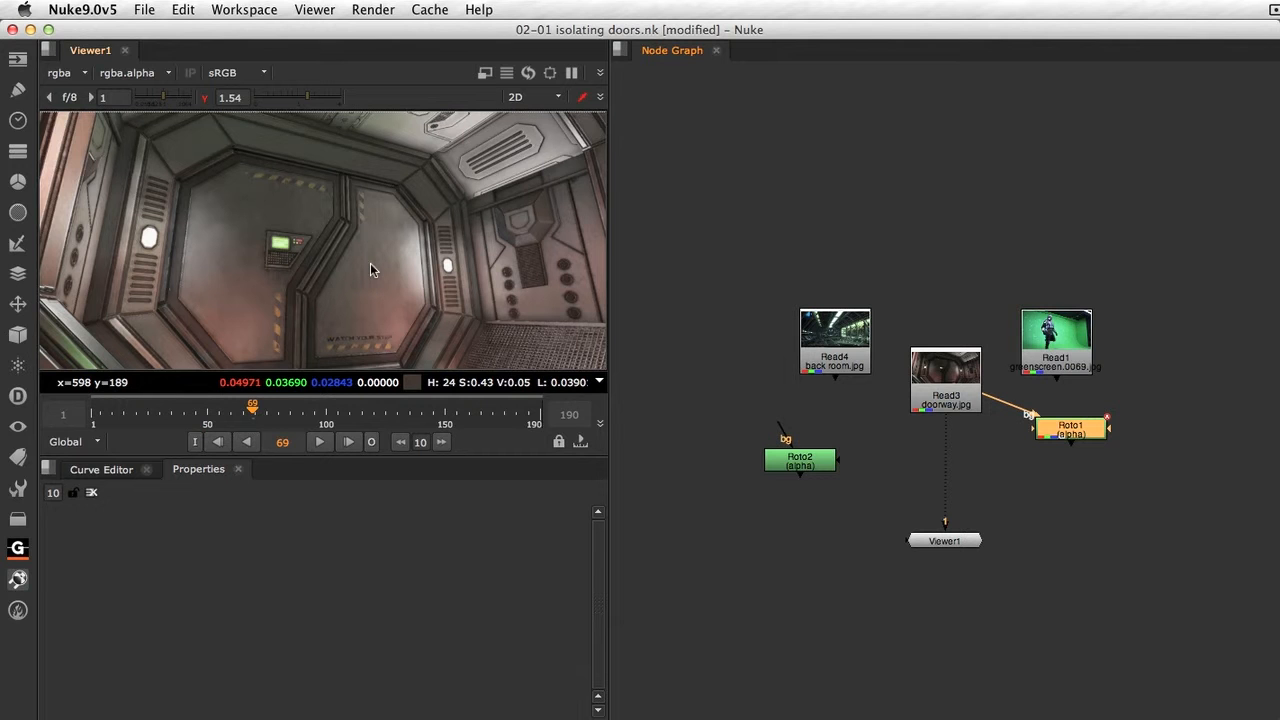
double_click(800, 461)
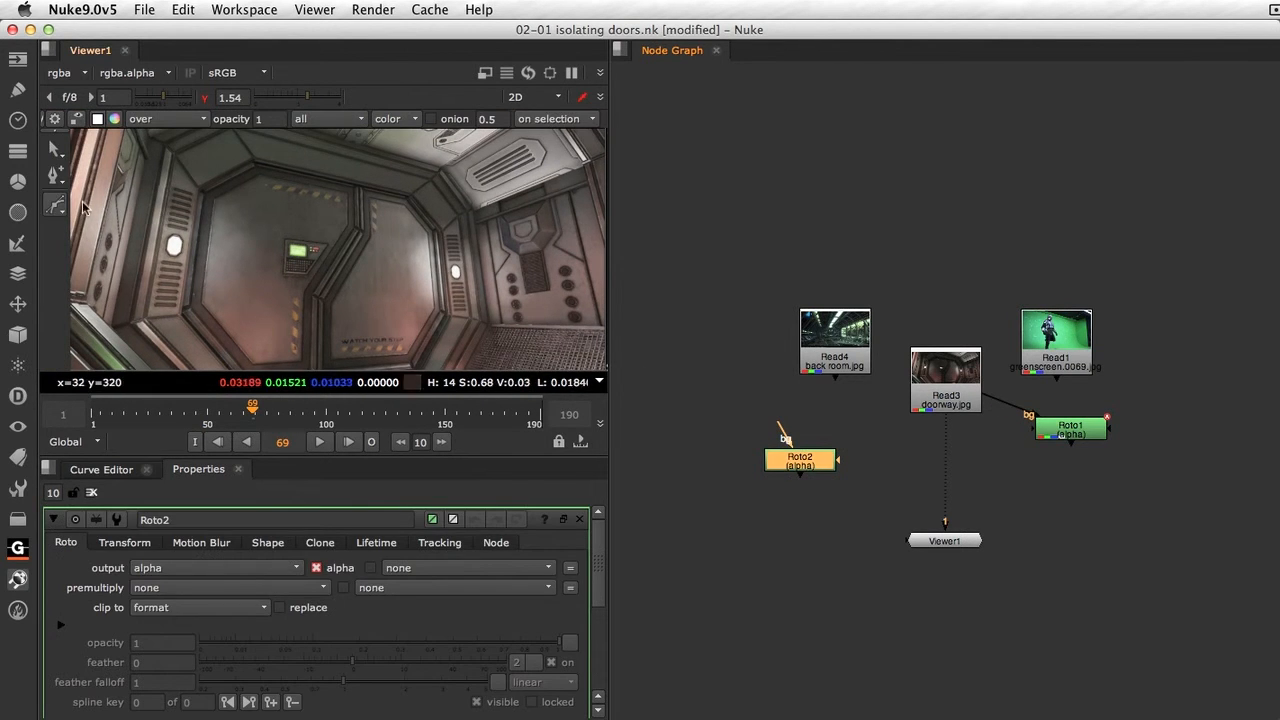
right_click(58, 207)
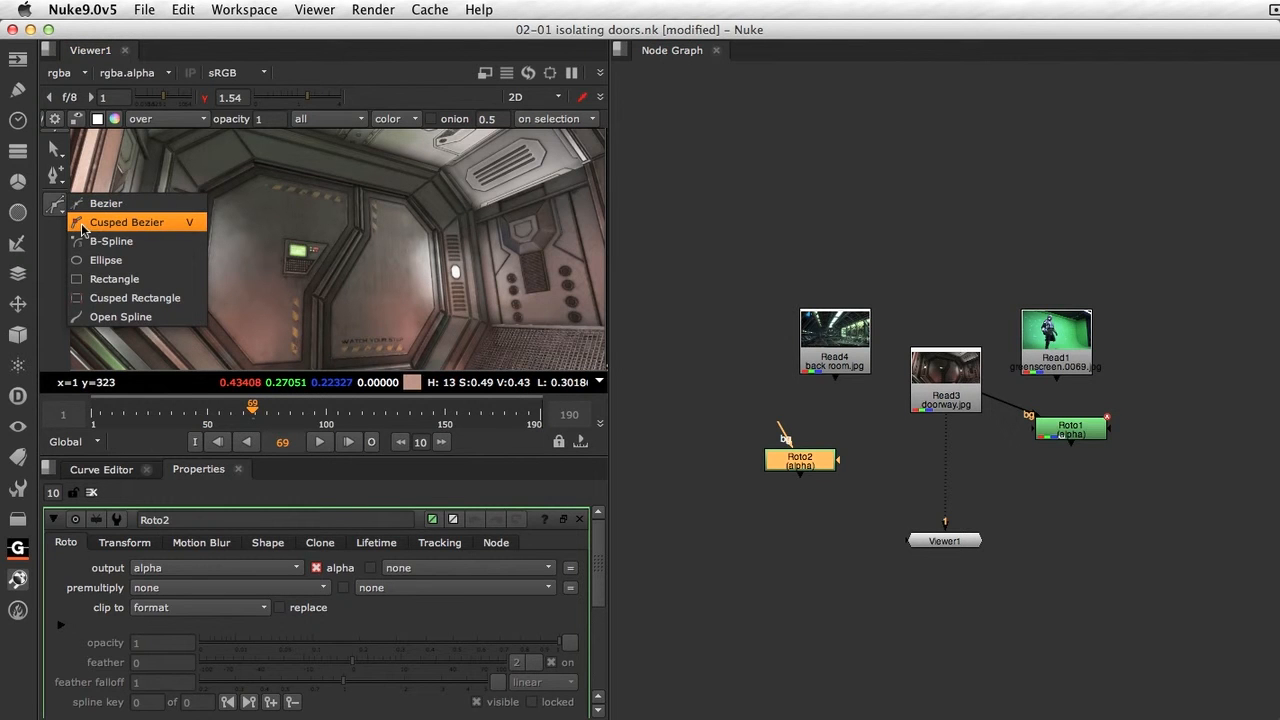
click(83, 223)
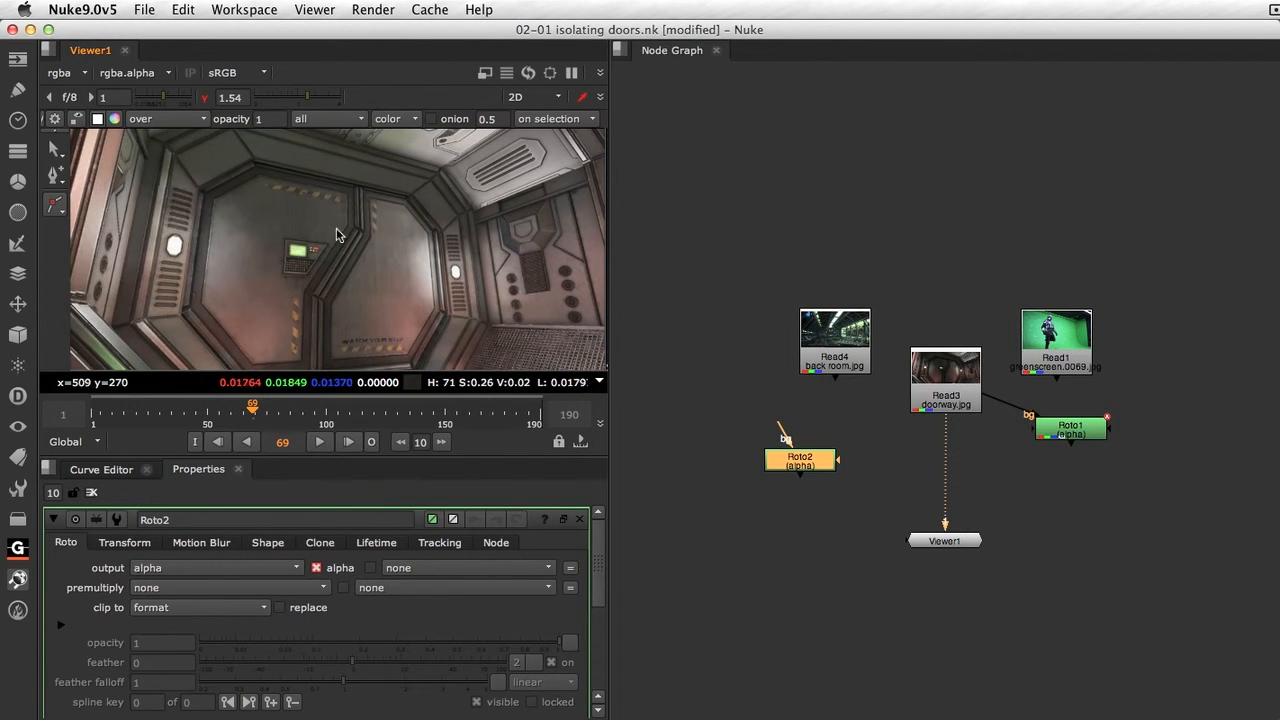
key(space)
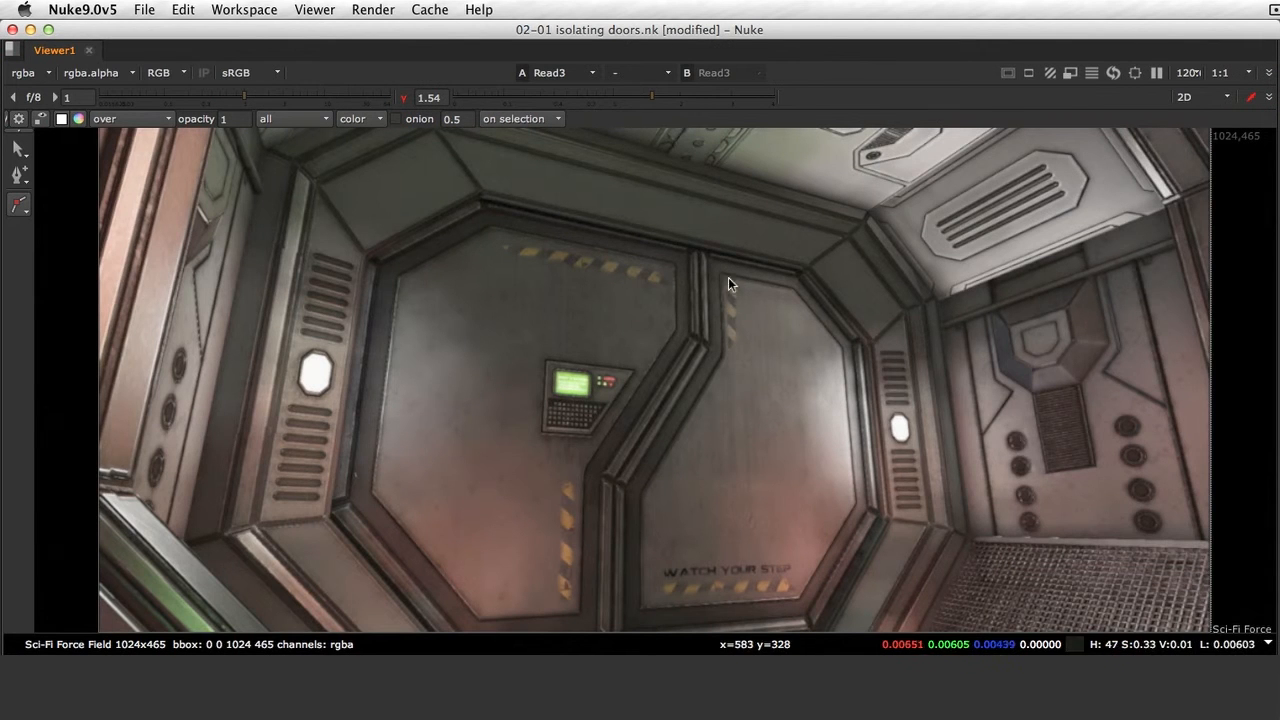
scroll(725, 277, down, 2)
click(701, 256)
click(701, 332)
click(634, 451)
click(628, 572)
click(338, 600)
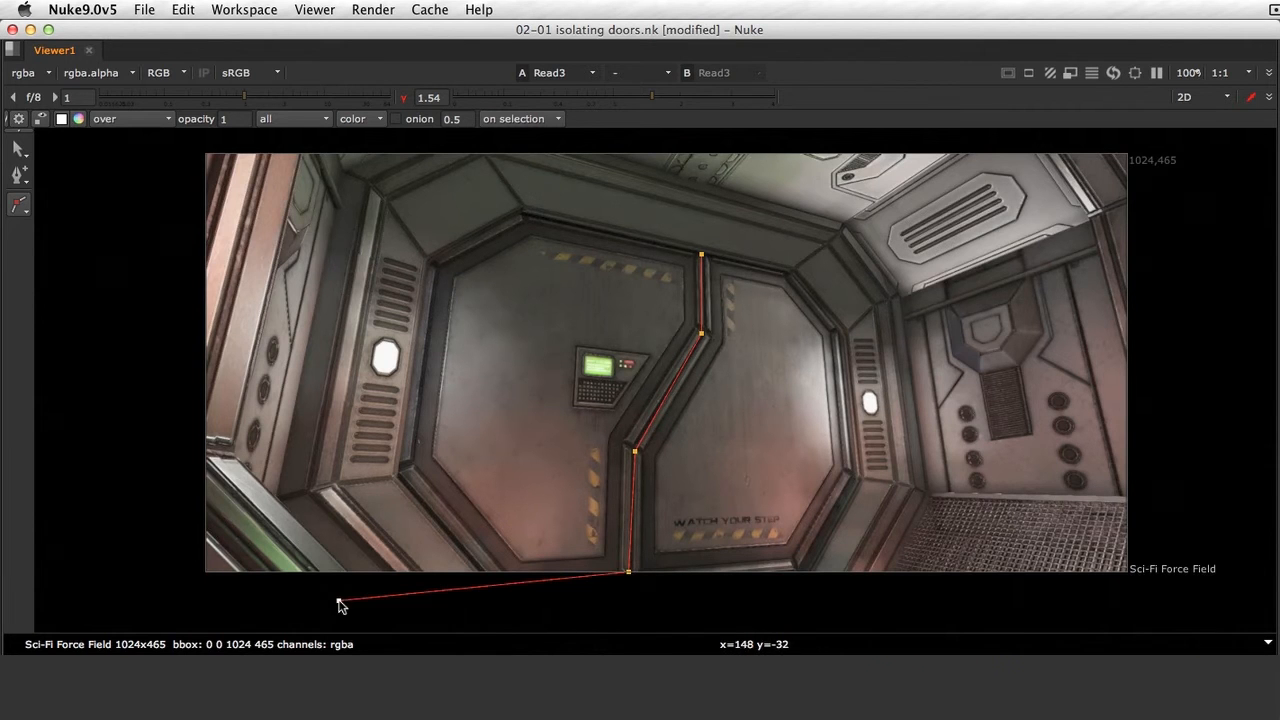
click(415, 174)
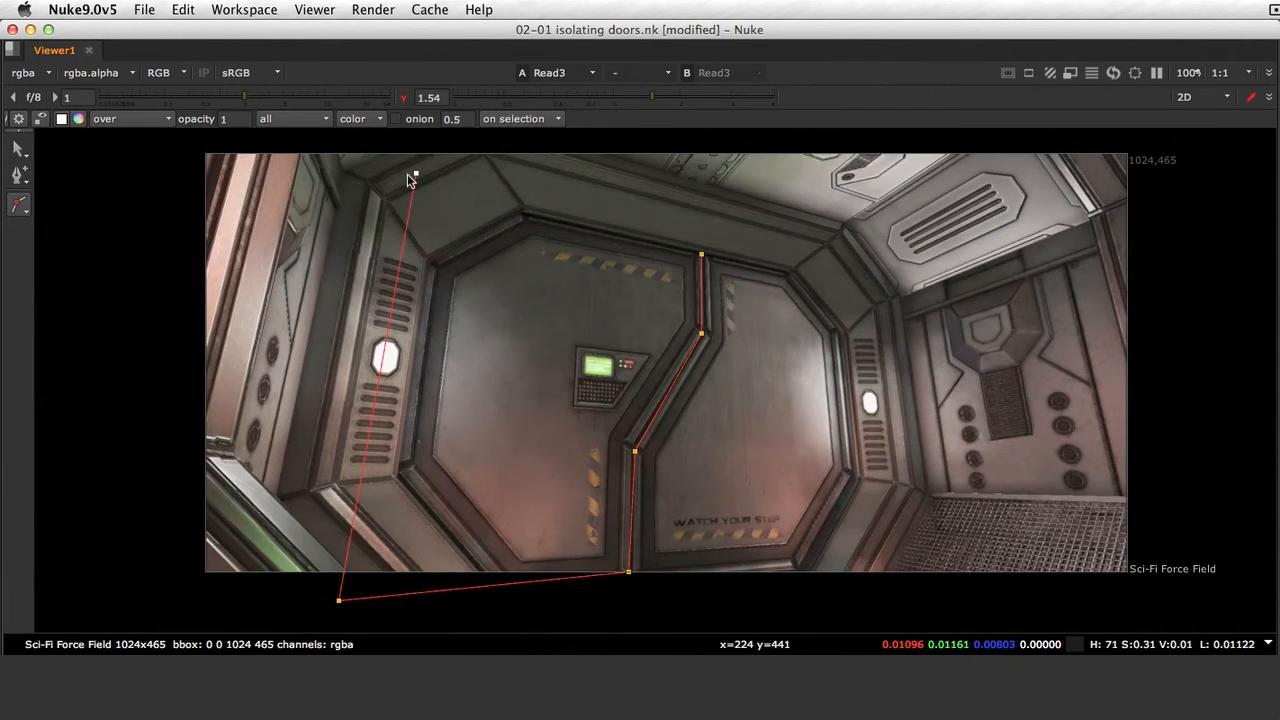
key(Return)
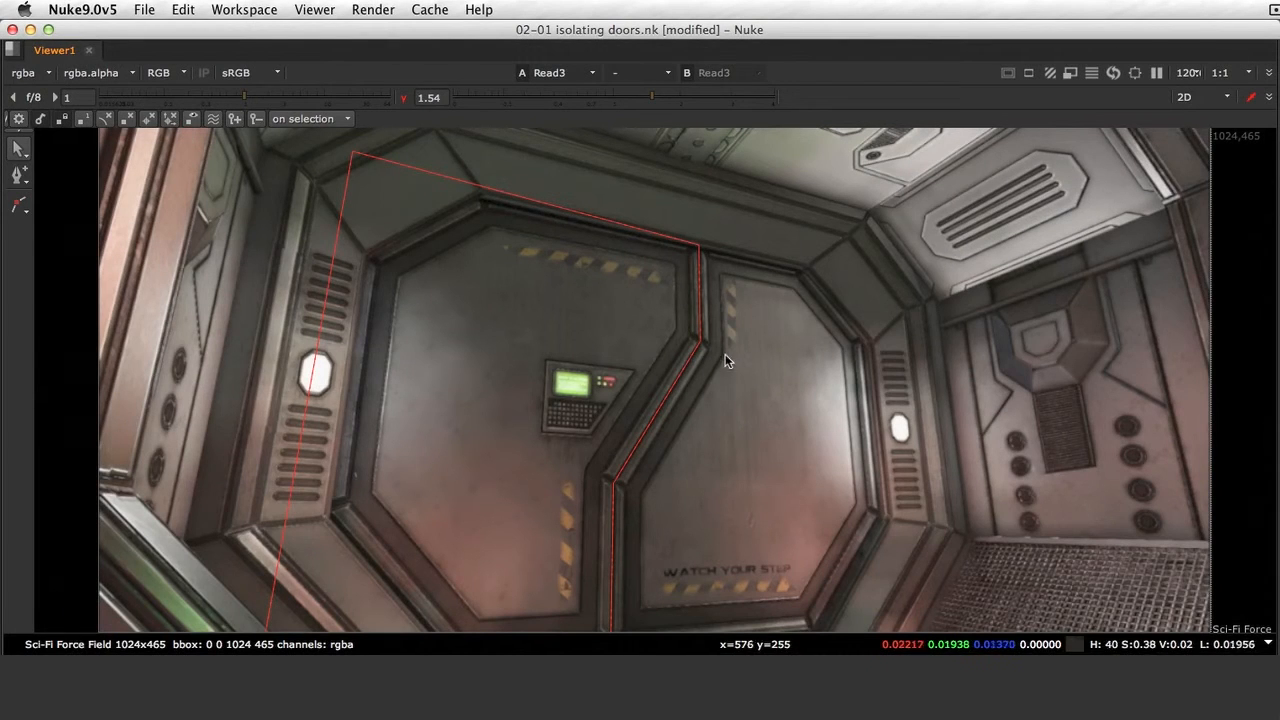
key(space)
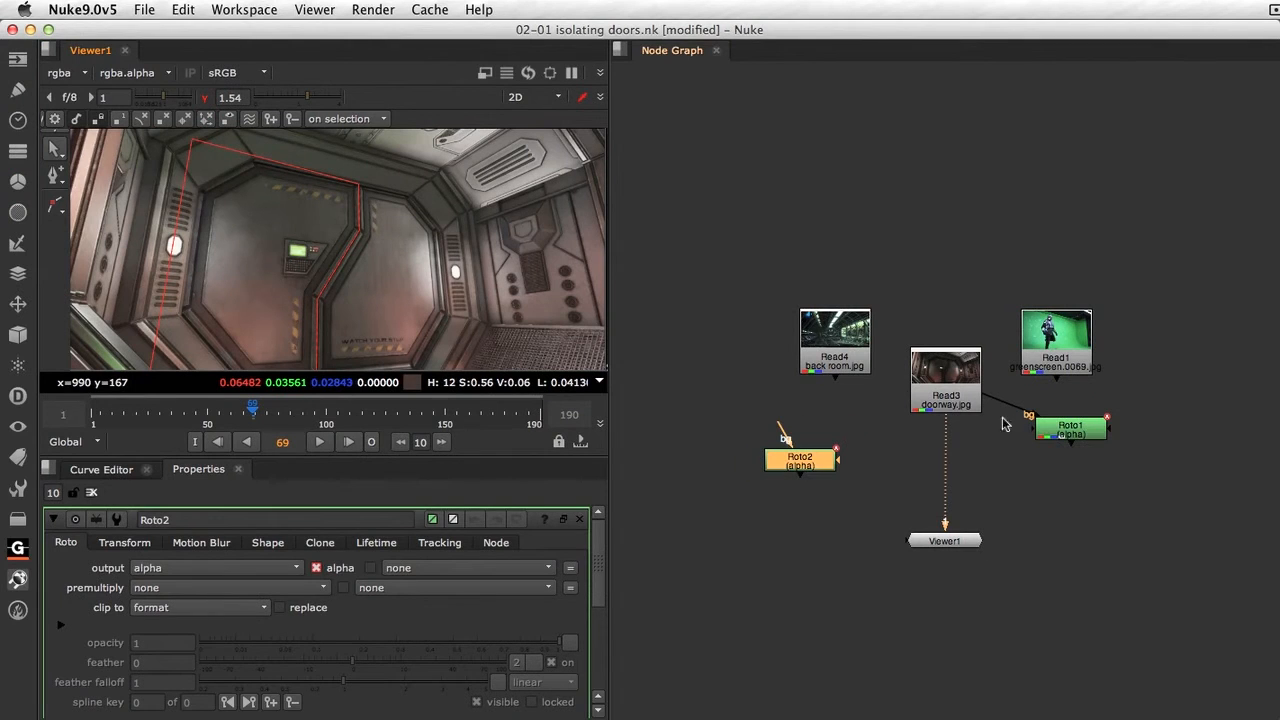
- Open Roto1's properties and view its output and alpha matte in the Viewer
click(1048, 430)
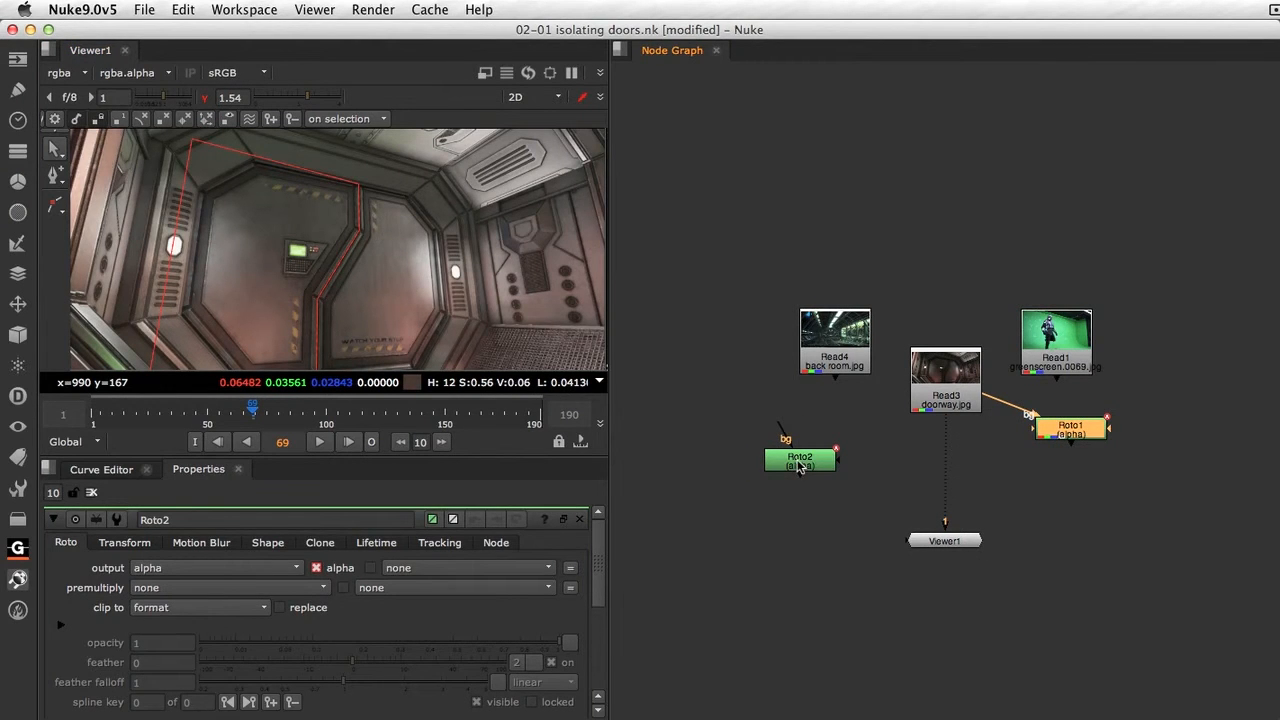
double_click(1065, 432)
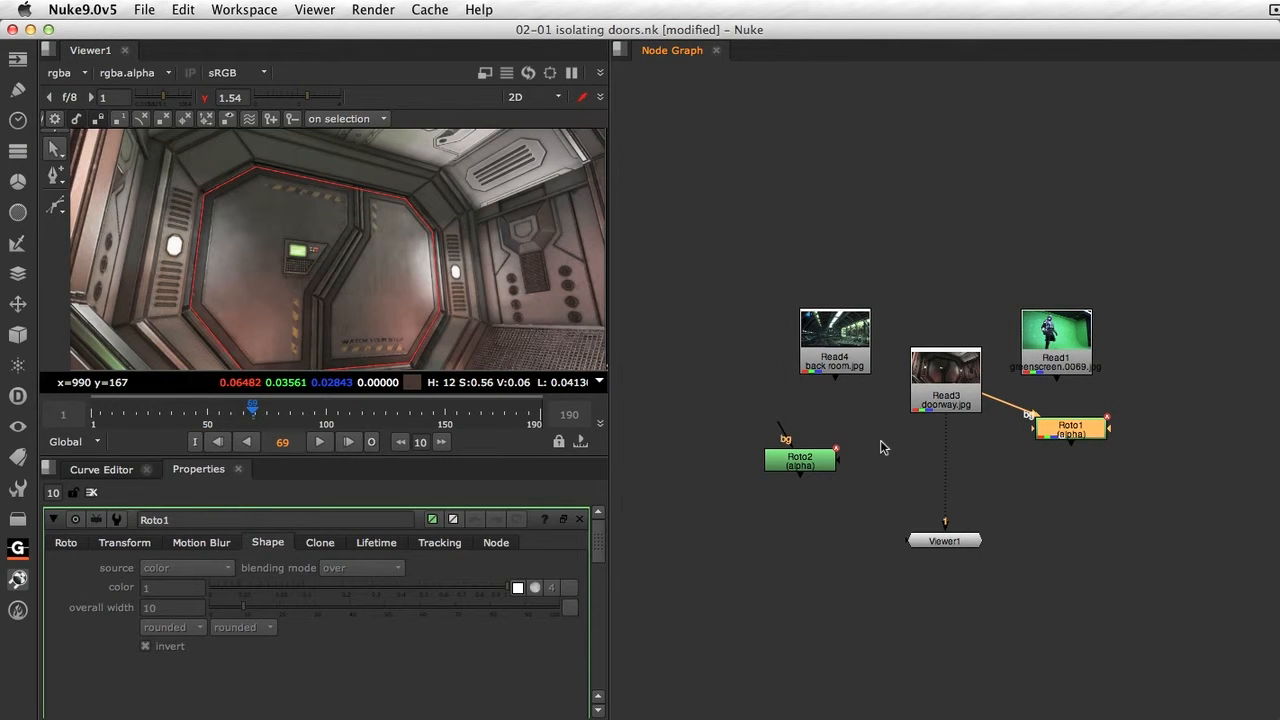
drag(945, 522, 1065, 435)
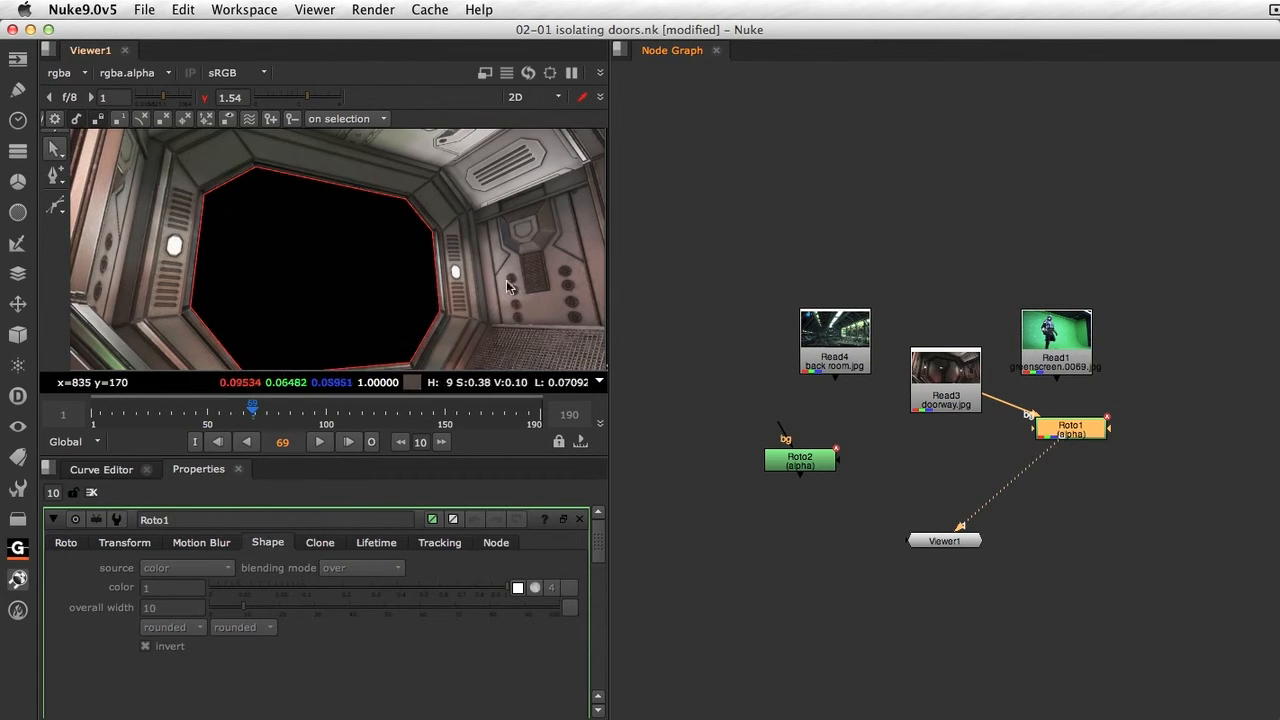
key(a)
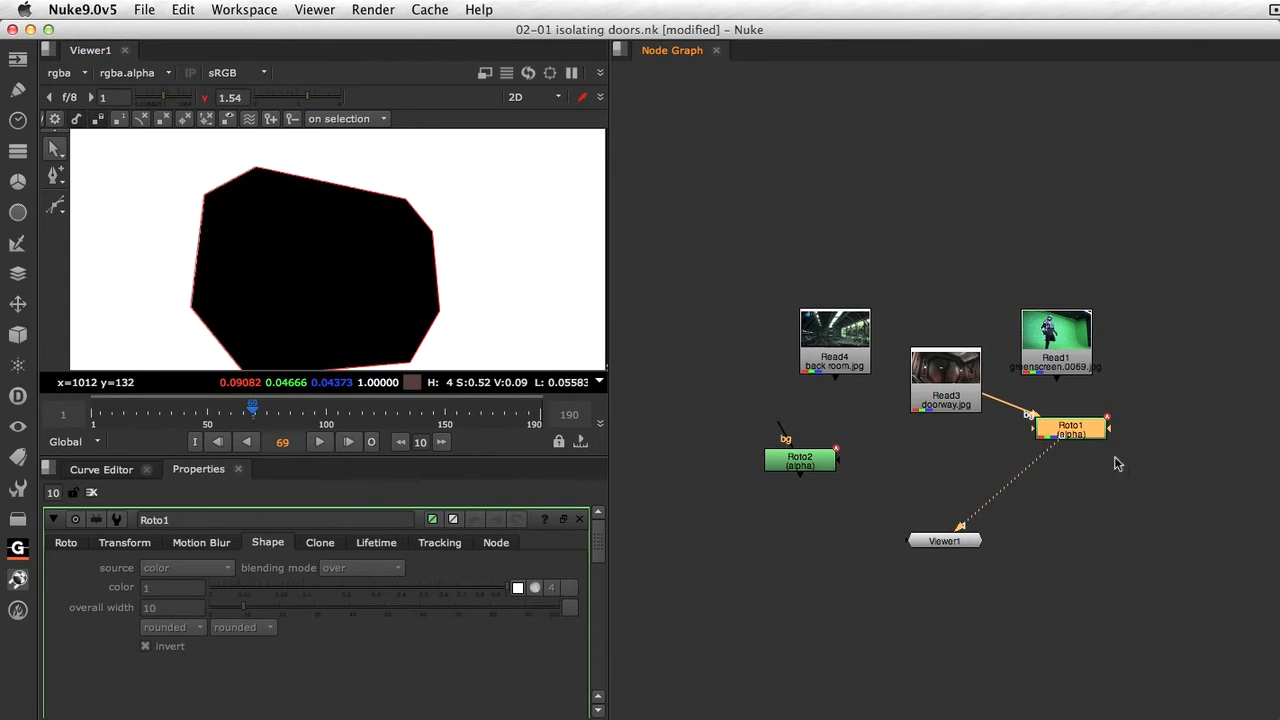
- Add an Invert node after Roto1 and place it below the doorway node
click(17, 181)
click(90, 584)
drag(1065, 468, 937, 468)
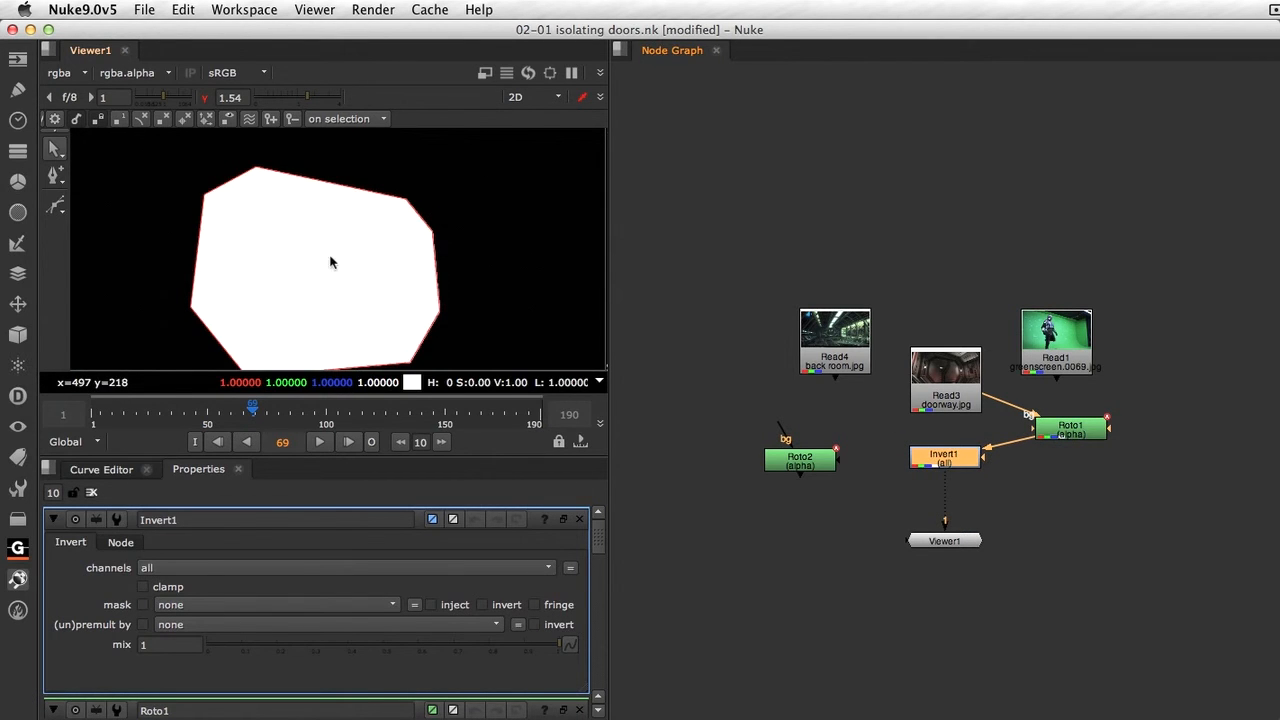
- View Roto2's matte and arrange Roto2 below Invert1, with the Viewer node beneath it
drag(947, 484, 795, 468)
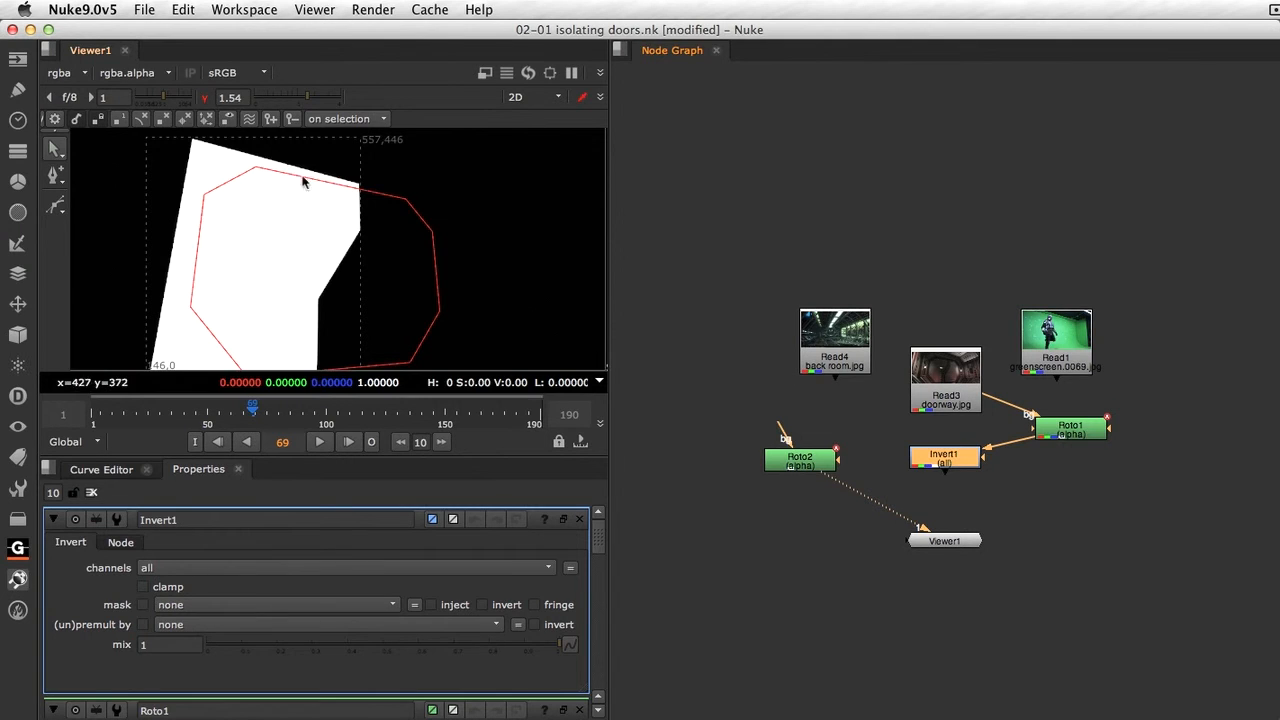
click(731, 541)
drag(935, 541, 910, 587)
drag(814, 467, 956, 522)
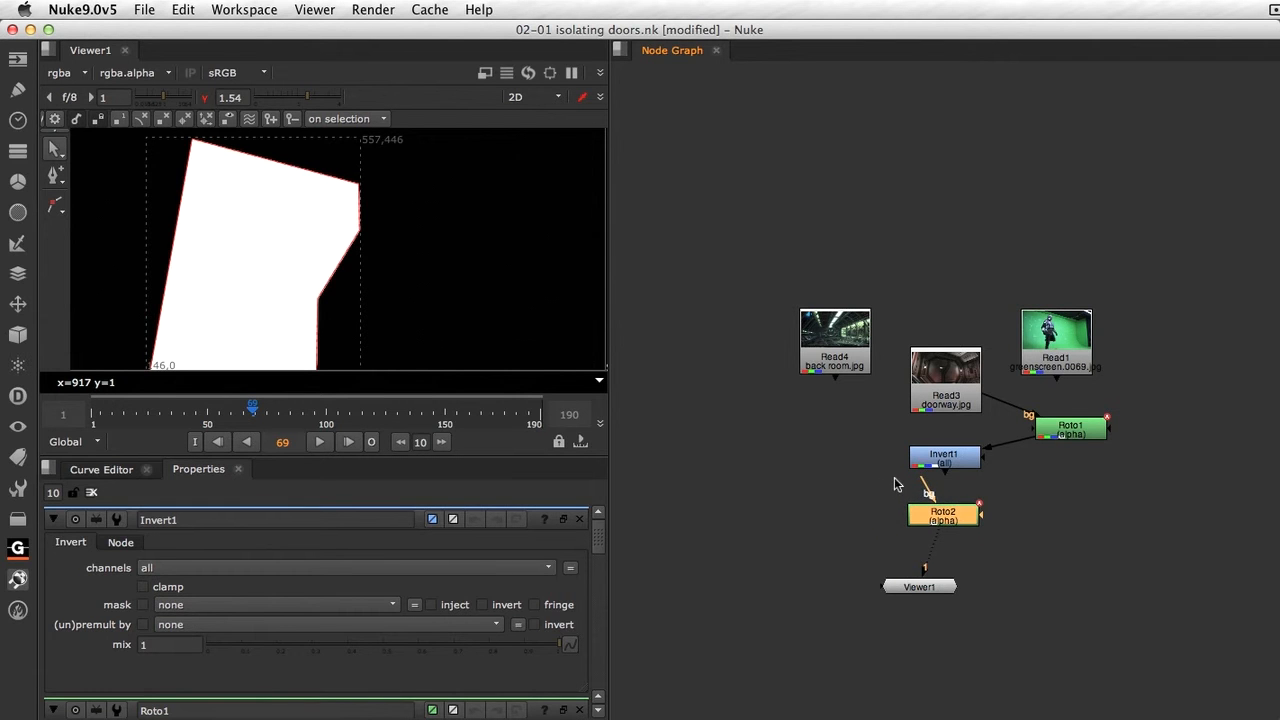
- Add a ChannelMerge node beside Roto2, connecting its A input to Invert1 and its B input to Roto2
click(823, 477)
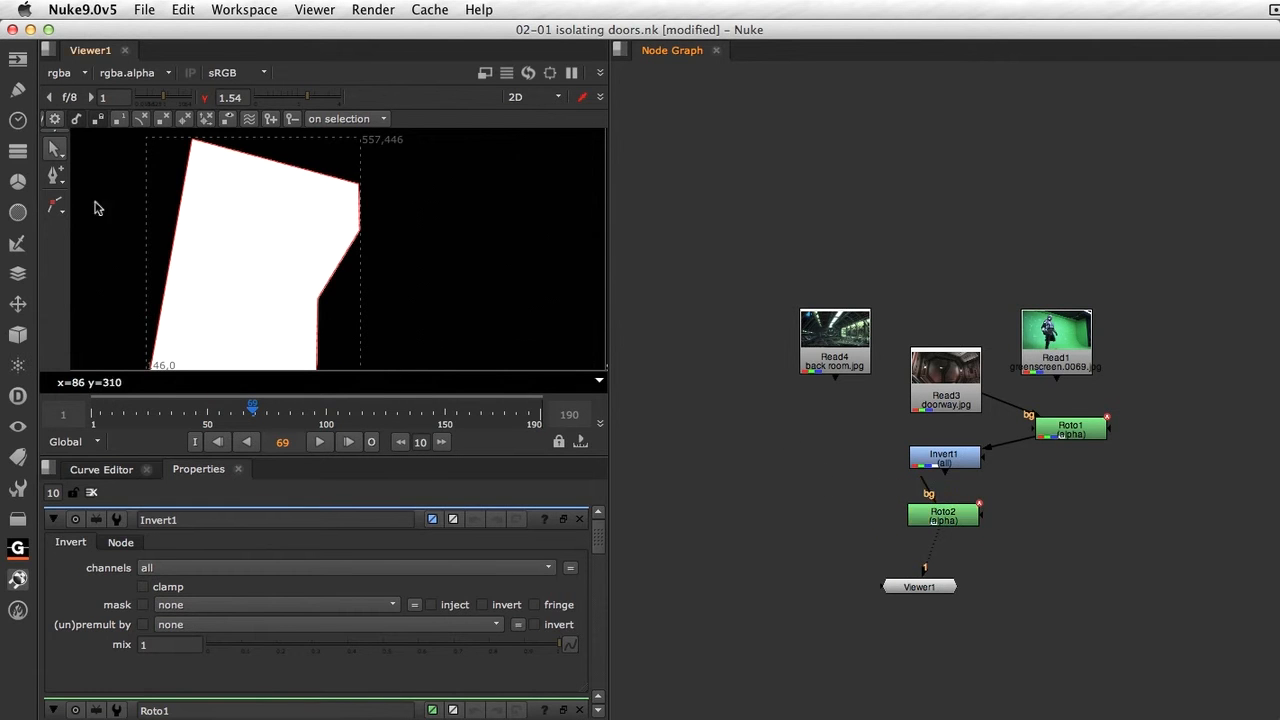
click(14, 155)
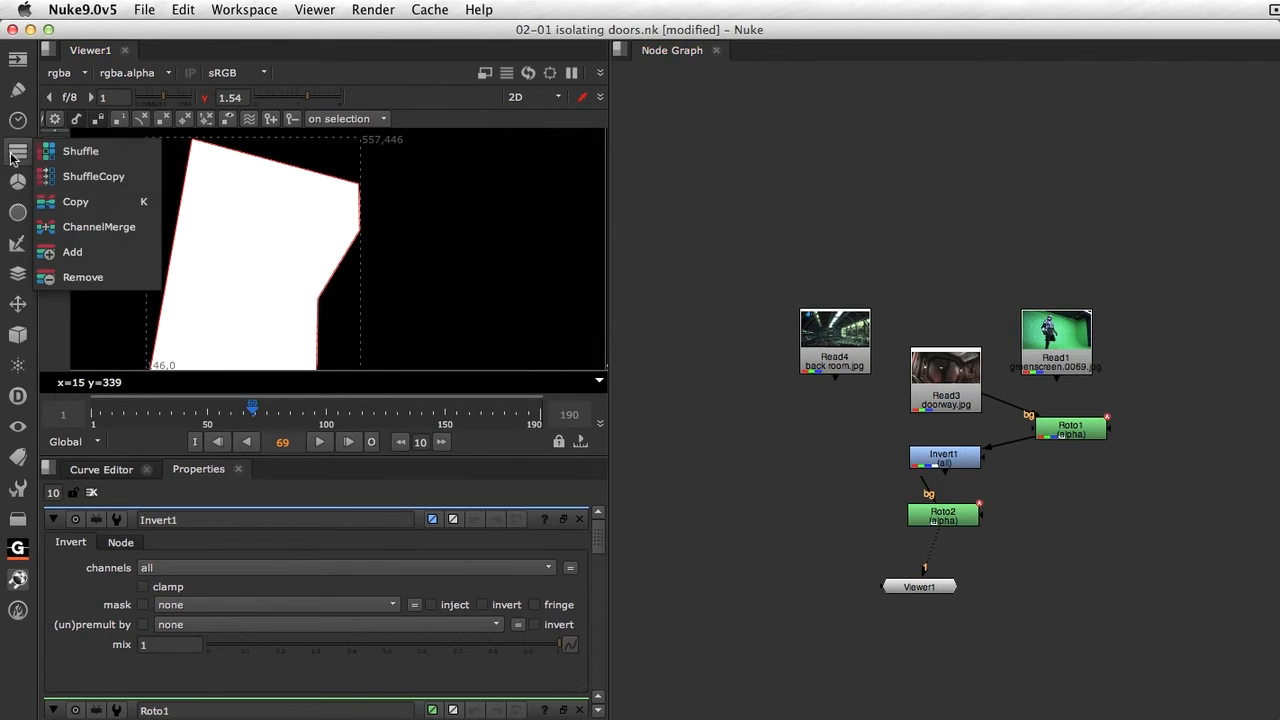
click(141, 228)
drag(838, 486, 836, 513)
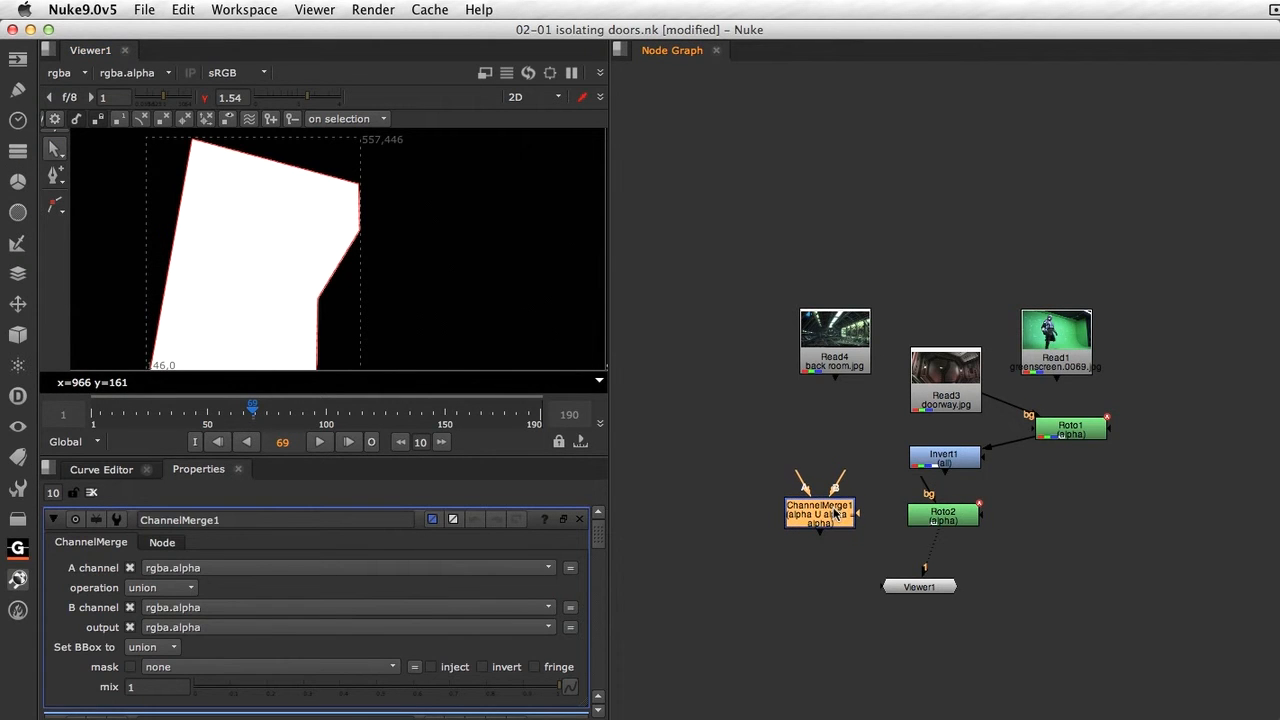
drag(800, 472, 930, 463)
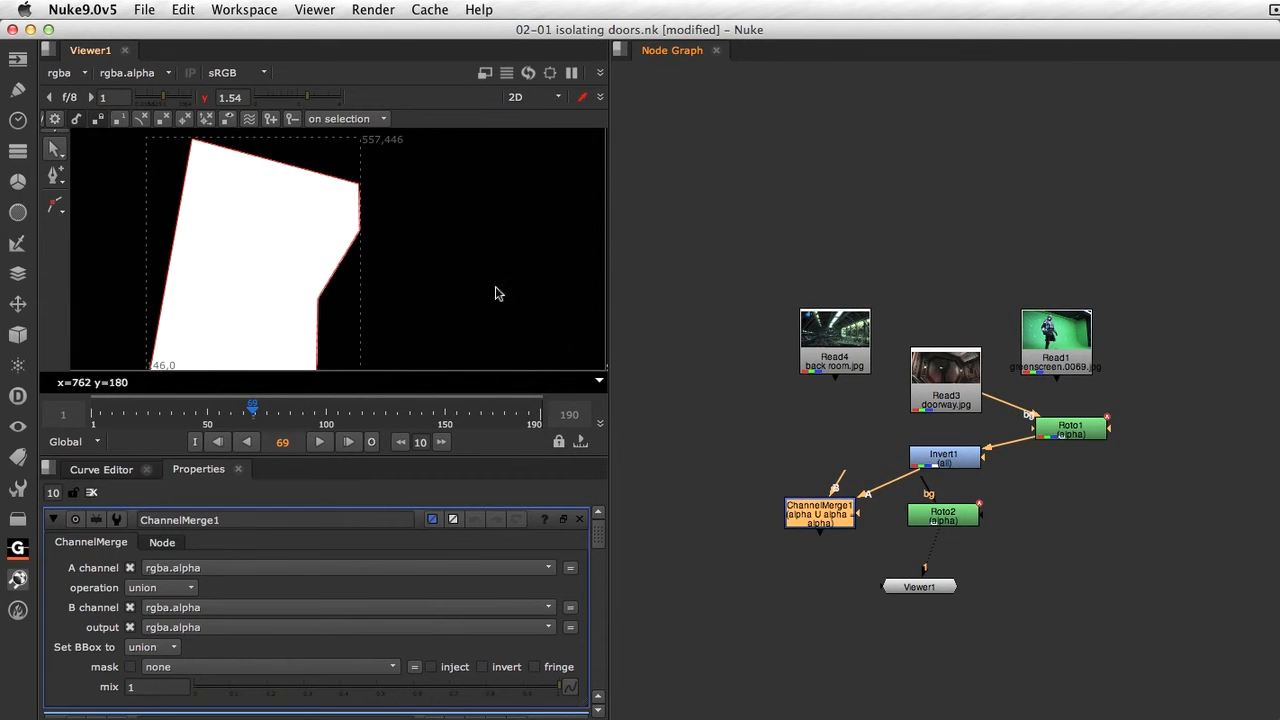
drag(843, 480, 930, 515)
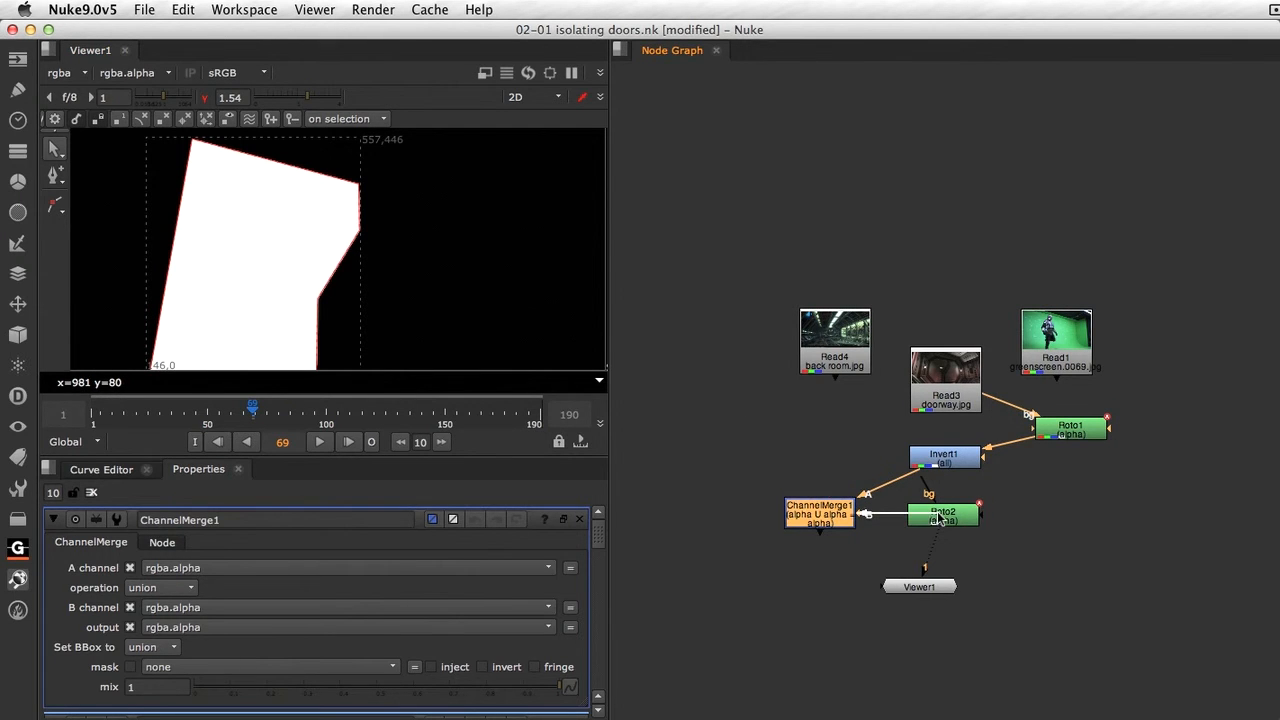
- View ChannelMerge1 and set its operation to in to isolate the door with the keypad
key(1)
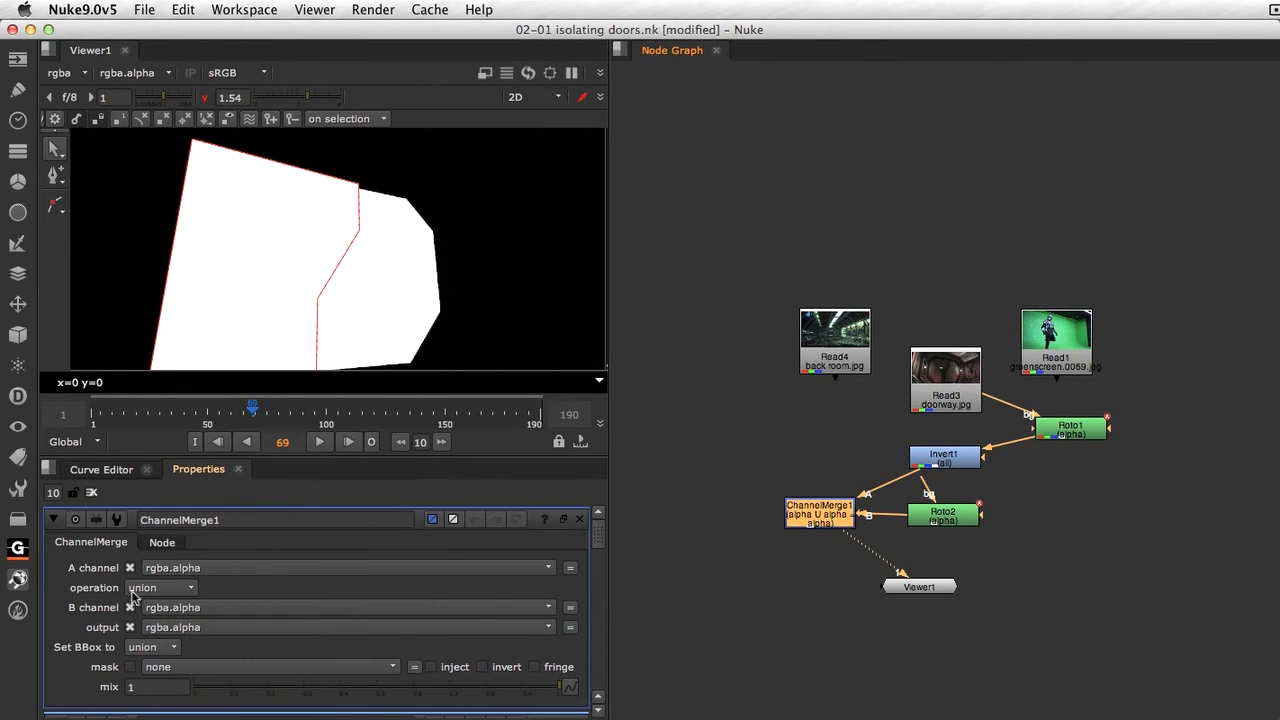
click(176, 591)
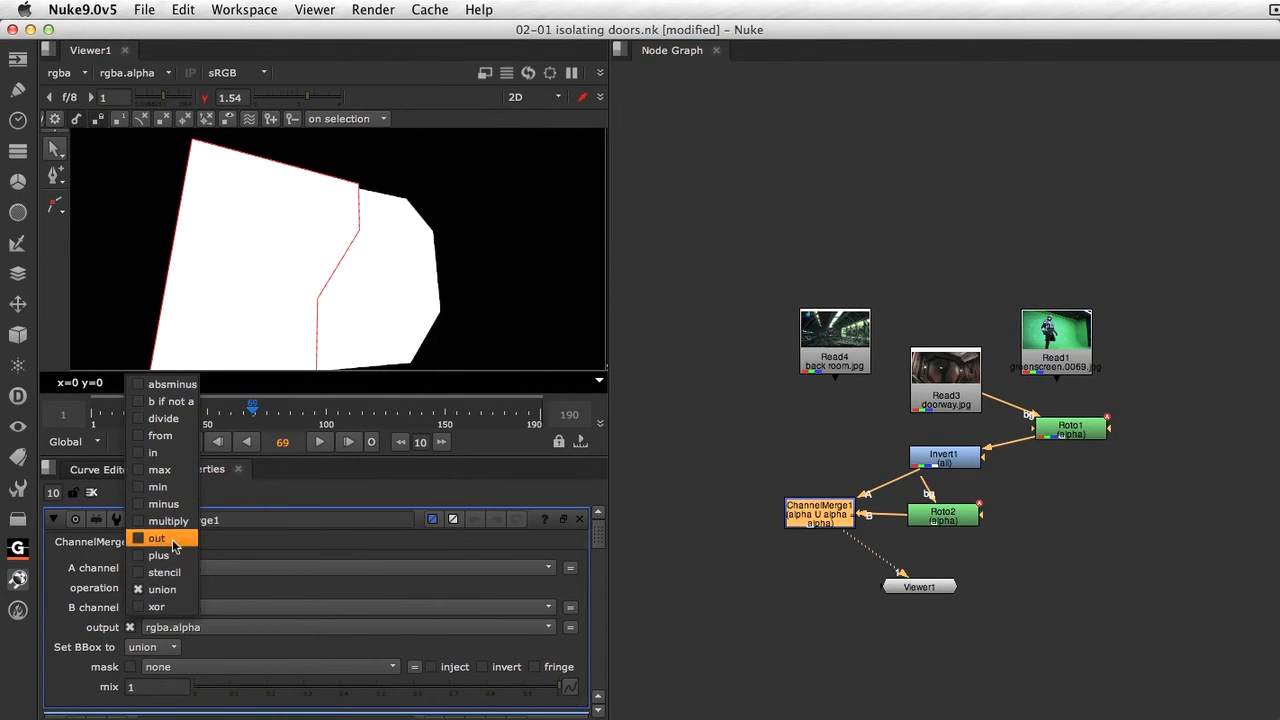
click(153, 452)
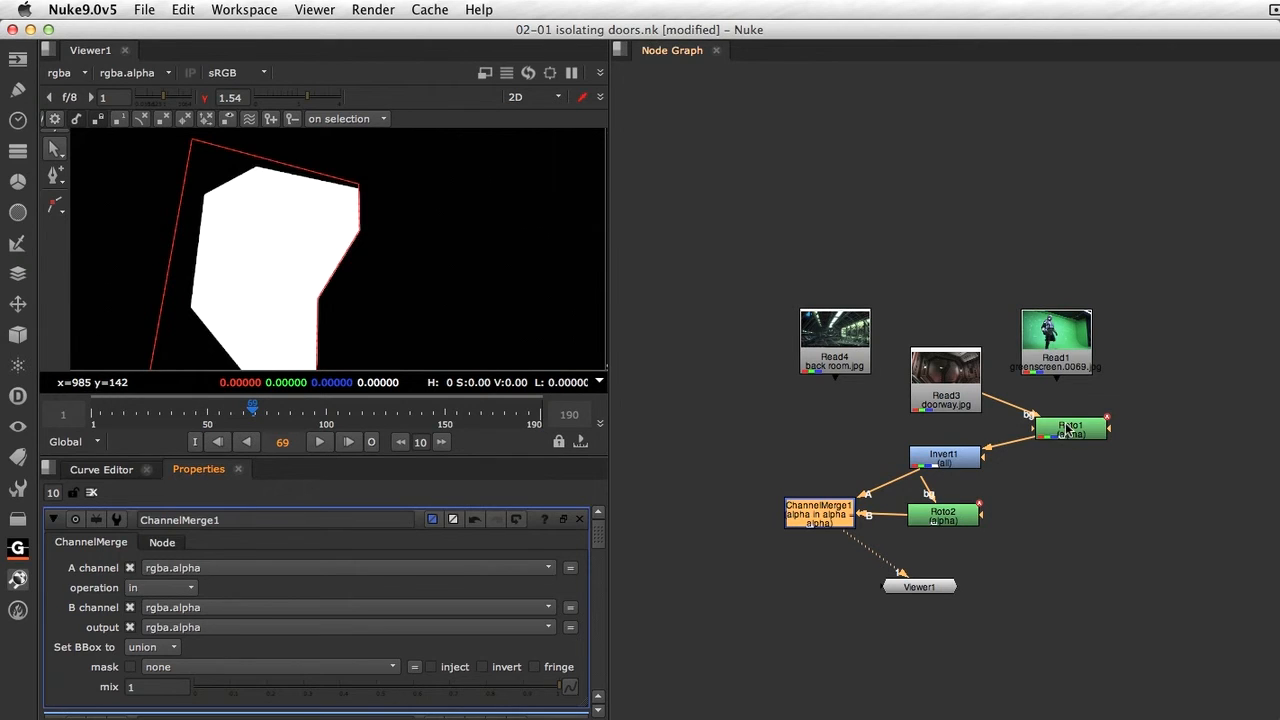
- Add a second ChannelMerge node on the other side of Roto2, with input A from Invert1 and B from Roto2
click(969, 569)
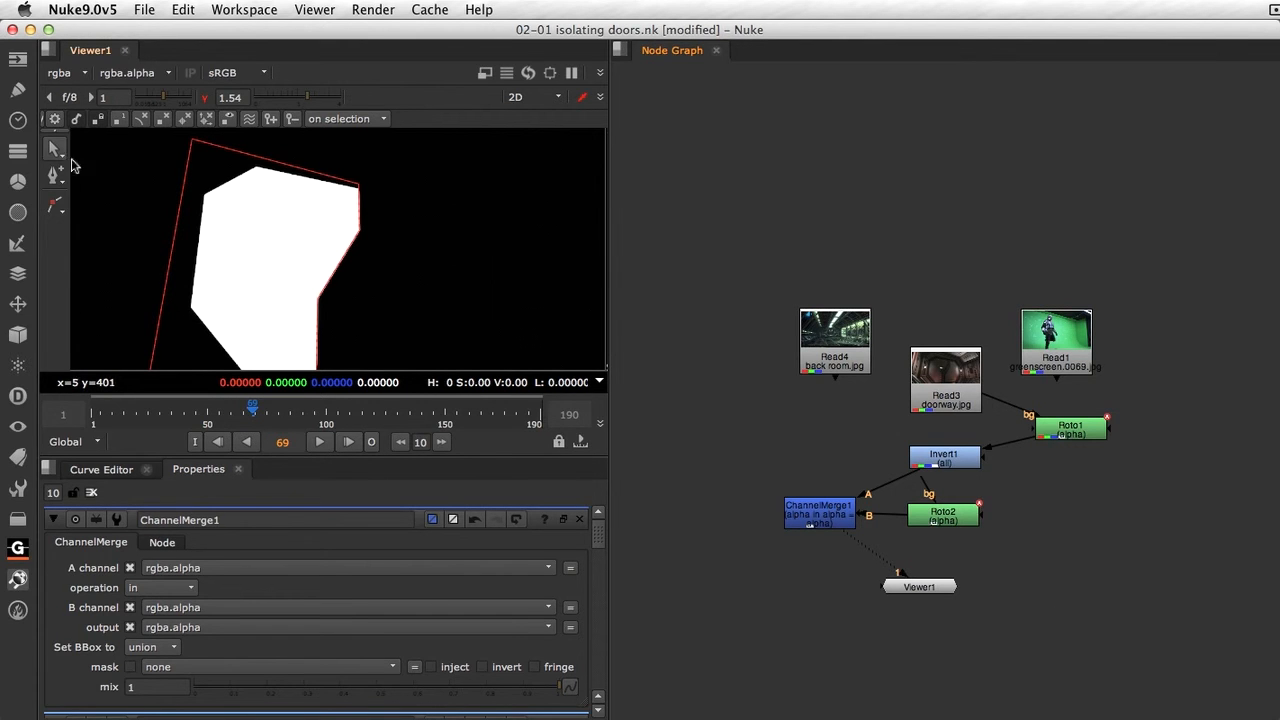
click(17, 151)
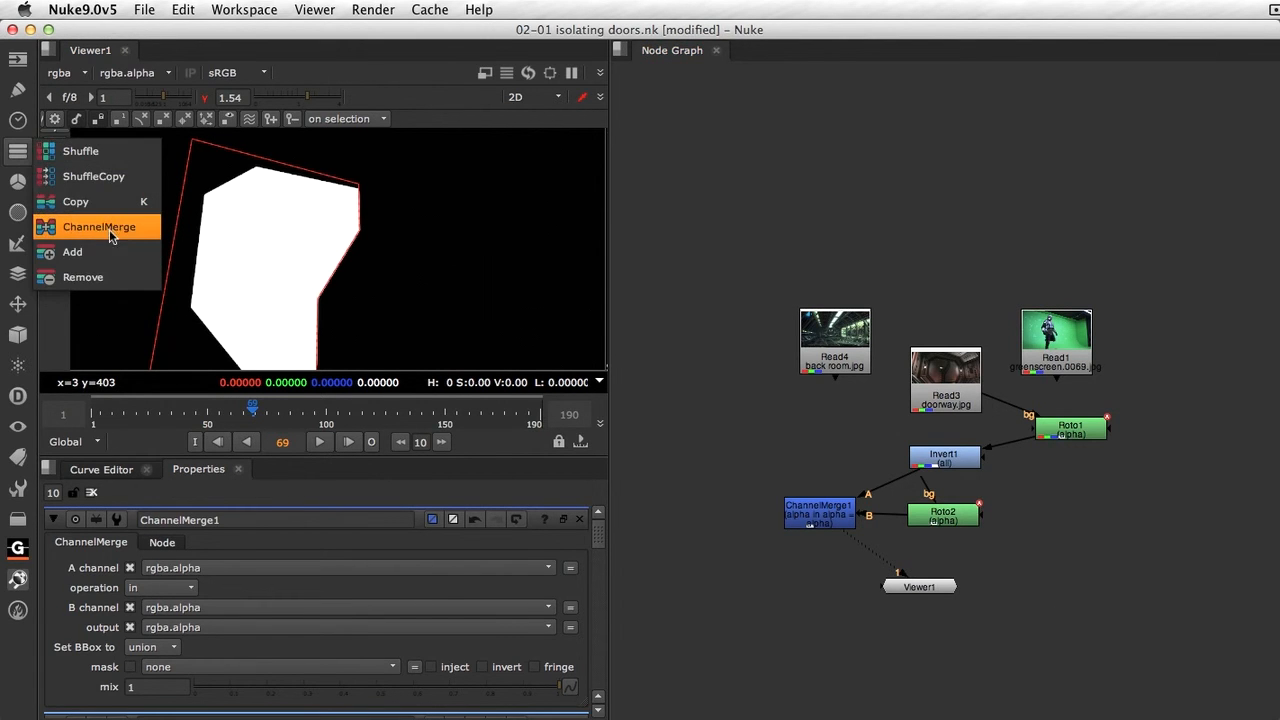
click(109, 229)
drag(1038, 607, 965, 459)
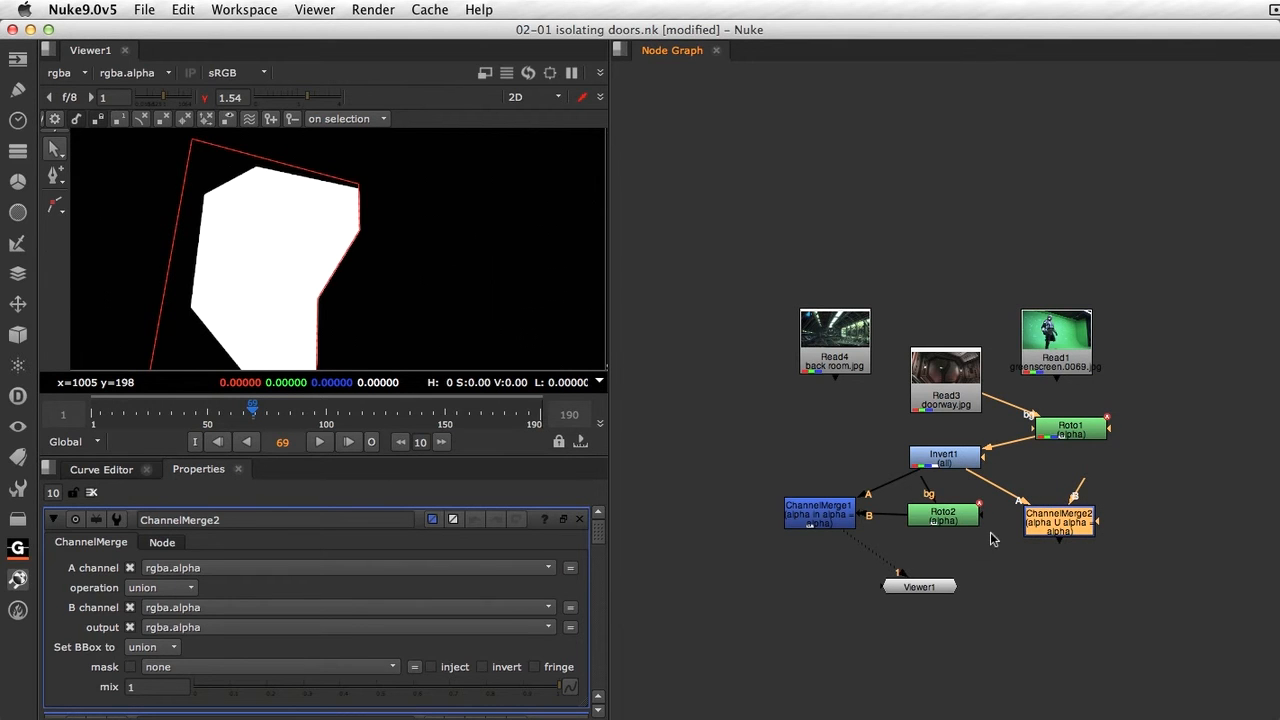
drag(1083, 482, 948, 518)
drag(1068, 522, 1060, 517)
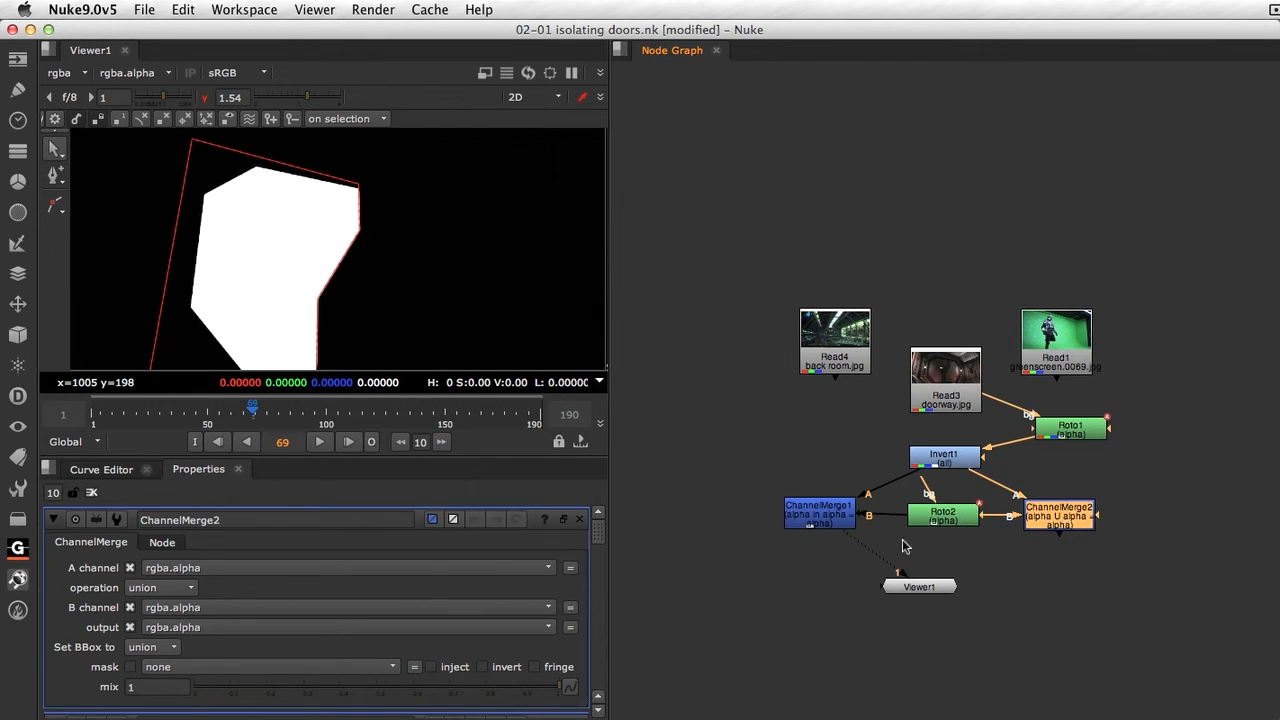
- View ChannelMerge2 and set its operation to out to isolate the door without the keypad
key(1)
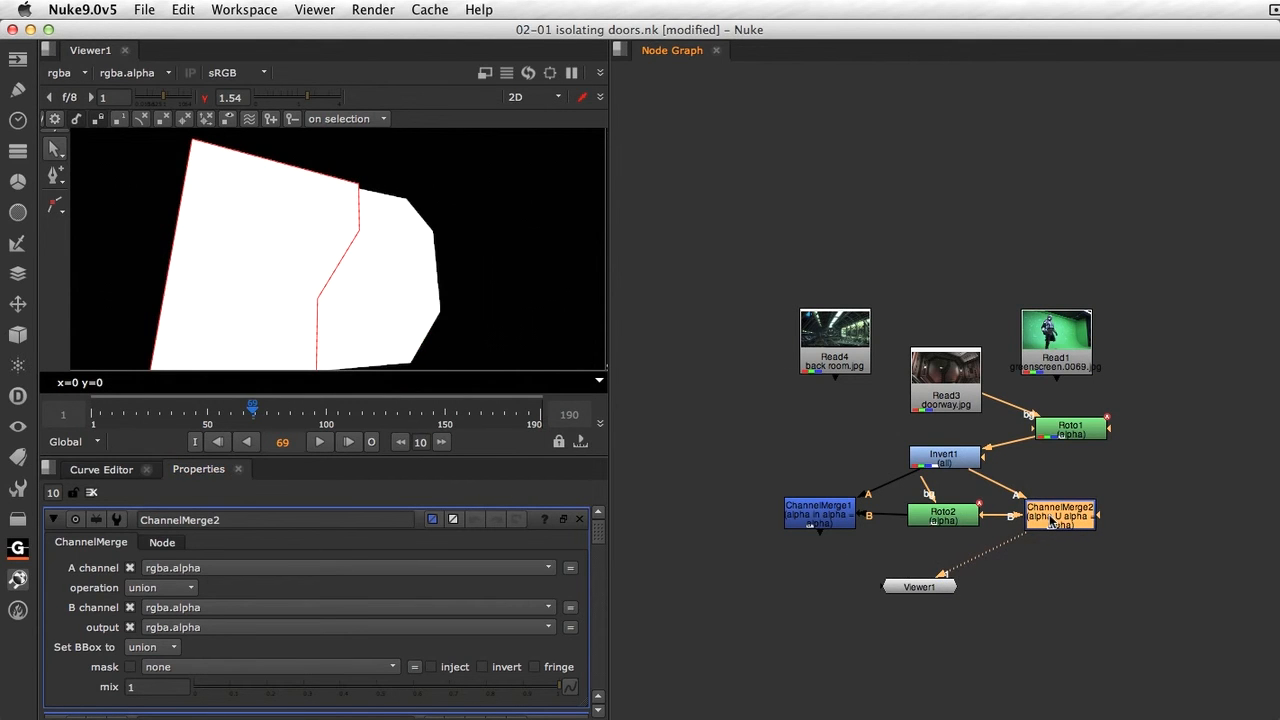
click(160, 588)
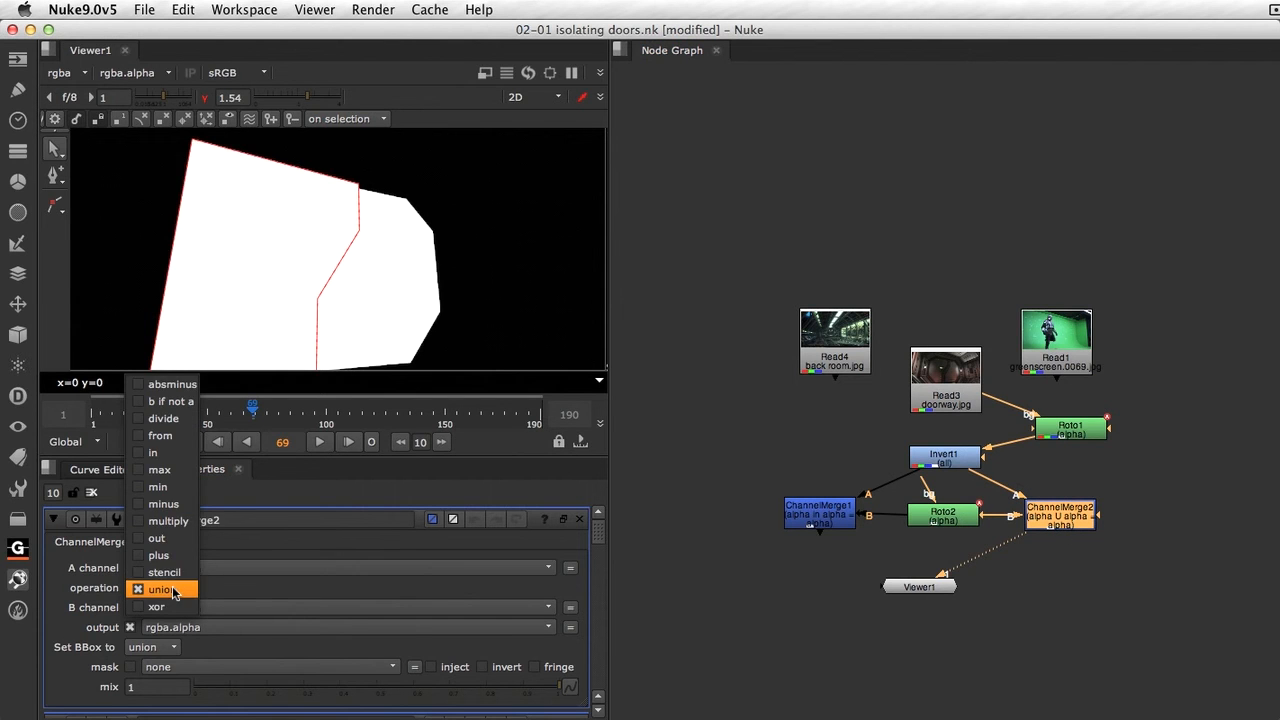
click(157, 538)
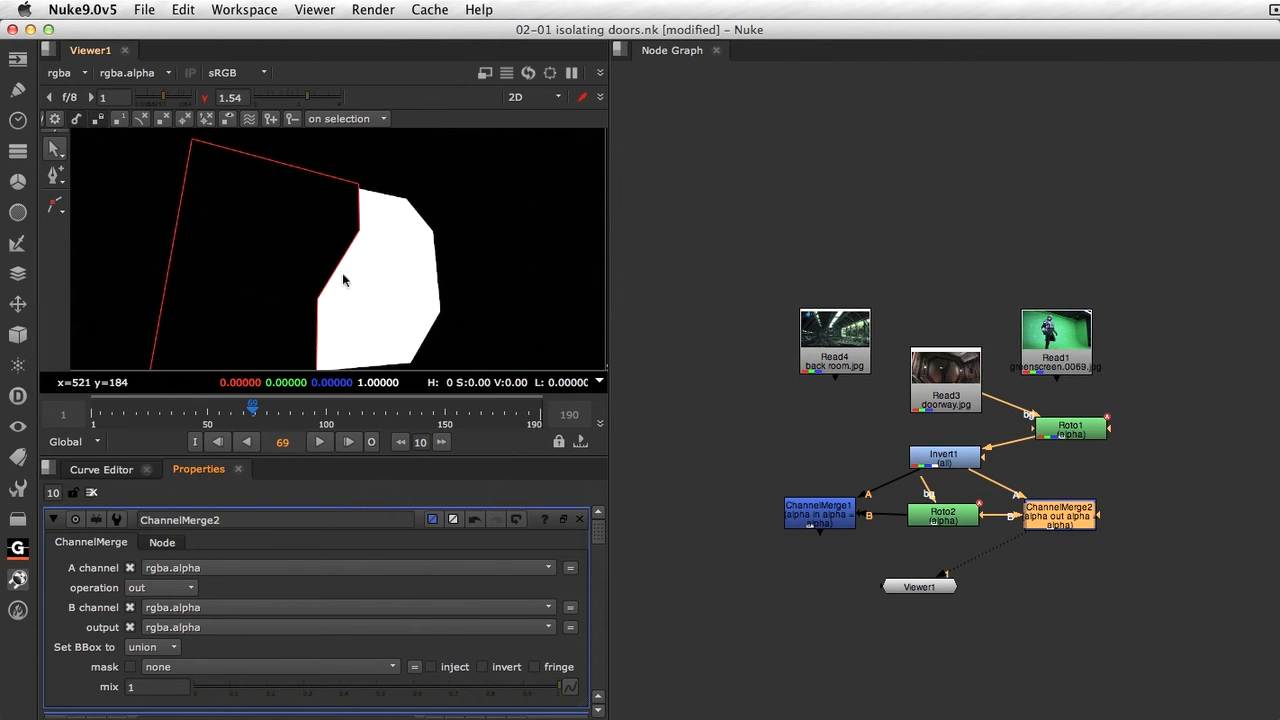
- Close all open node properties, center the Viewer node below the tree and connect it to doorway.jpg
click(93, 493)
drag(958, 592, 984, 612)
drag(1027, 547, 1047, 521)
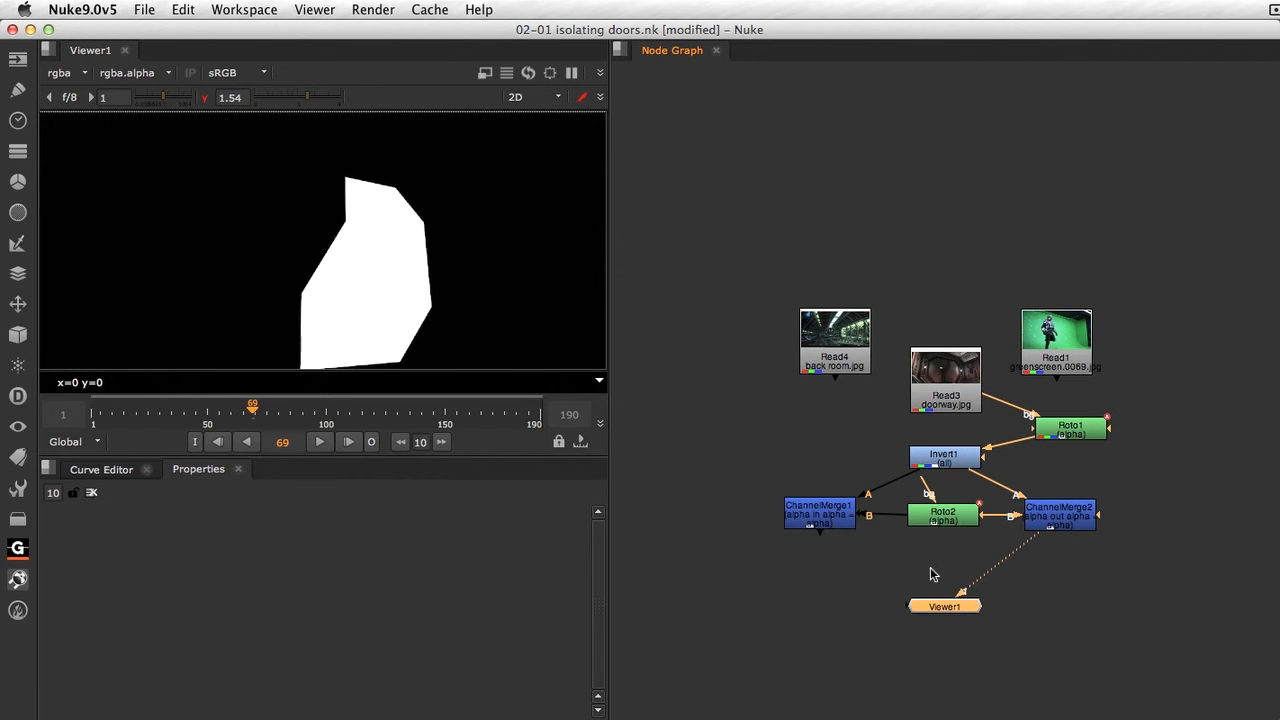
drag(1024, 545, 940, 401)
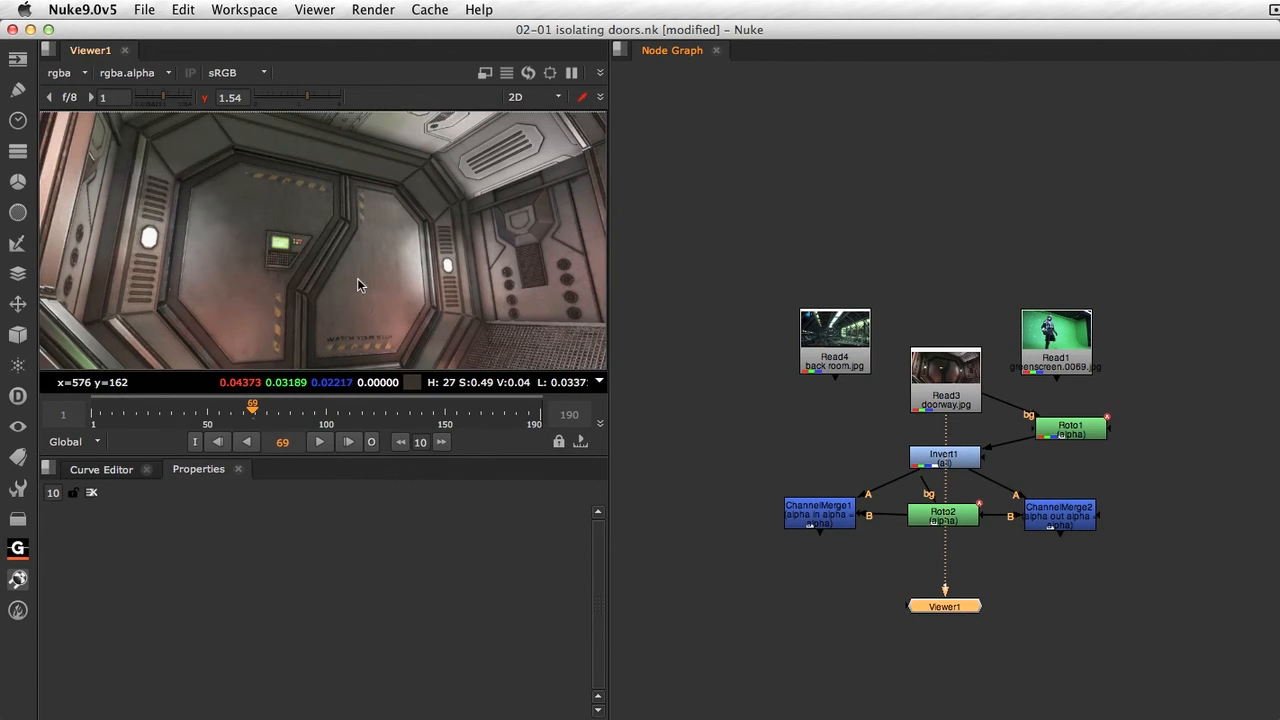
- Add a Copy node below ChannelMerge1, with input A from ChannelMerge1 and B from doorway.jpg
click(810, 510)
click(802, 640)
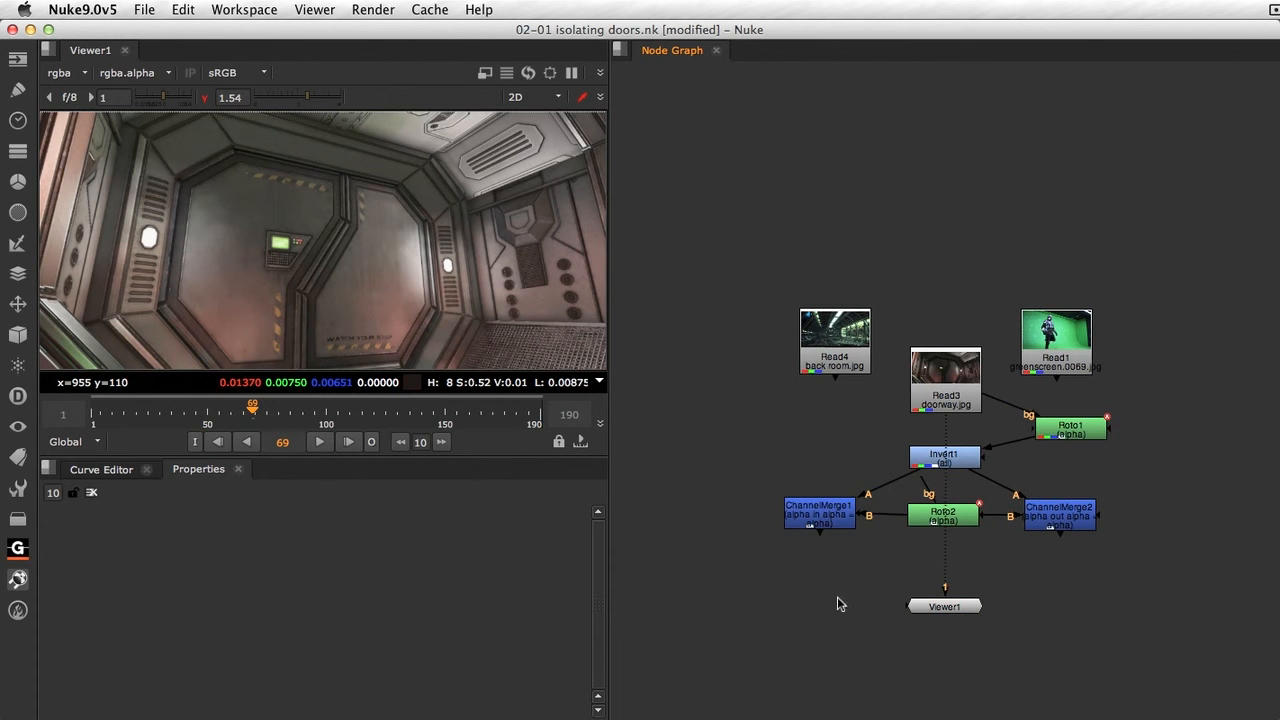
key(k)
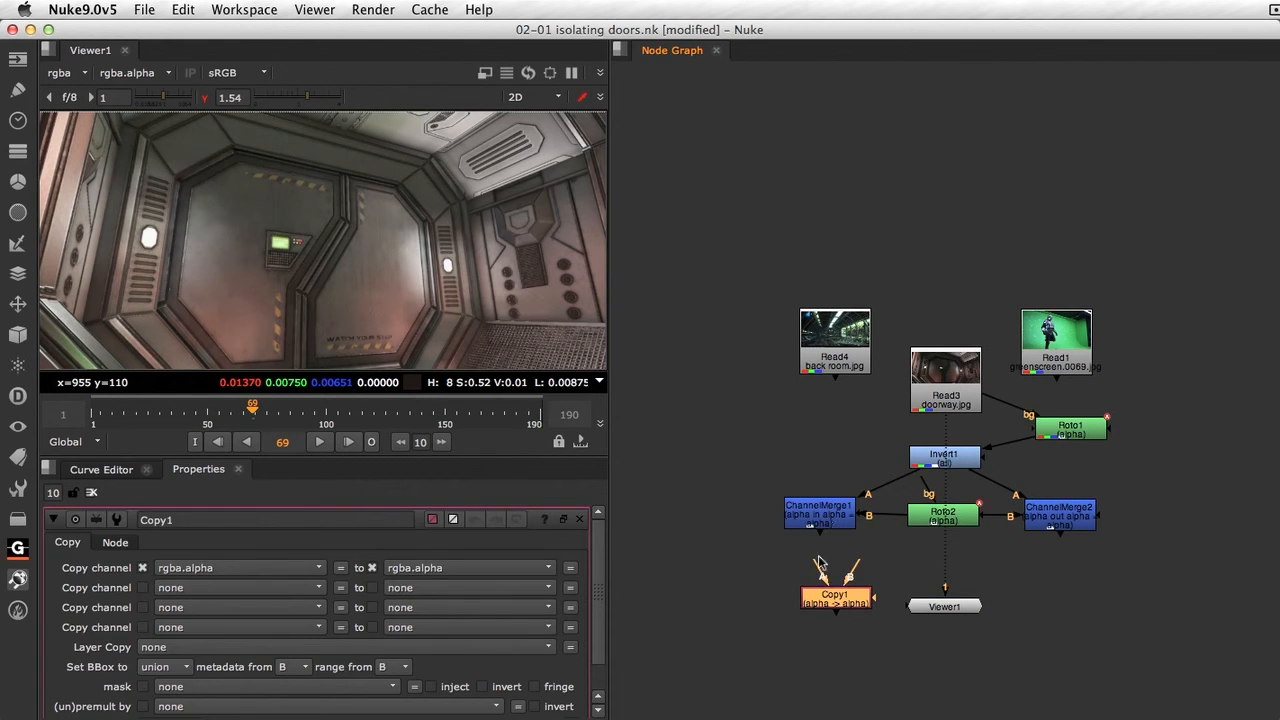
drag(818, 566, 822, 516)
drag(829, 595, 947, 374)
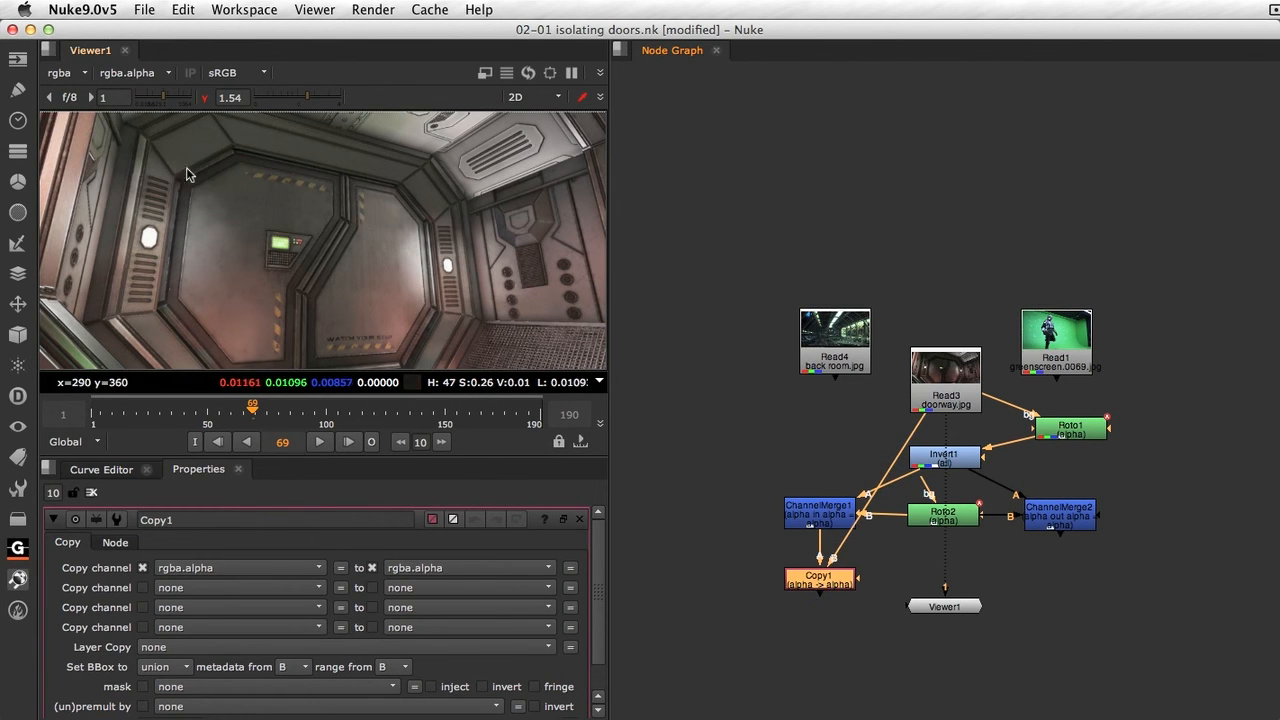
- Add a Premult node after Copy1, view it, and check its alpha channel against the colour image
click(17, 273)
mouse_move(132, 487)
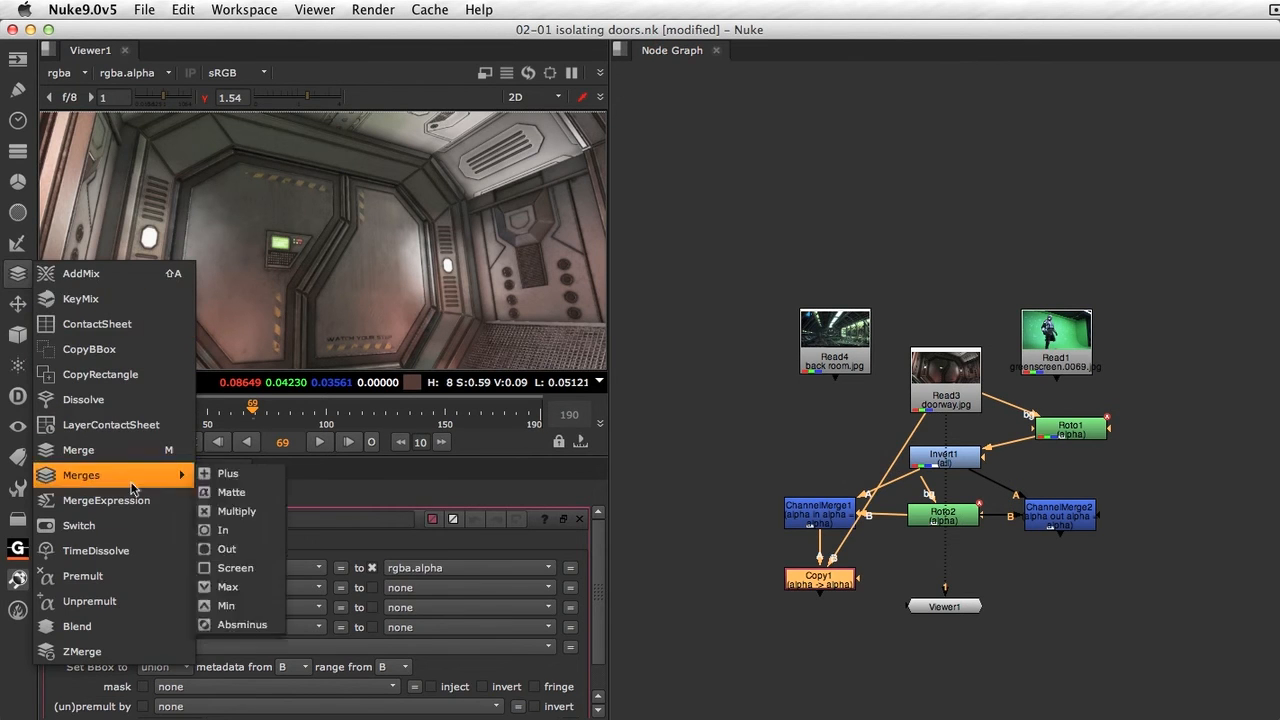
click(132, 574)
key(1)
key(a)
key(a)
key(a)
key(a)
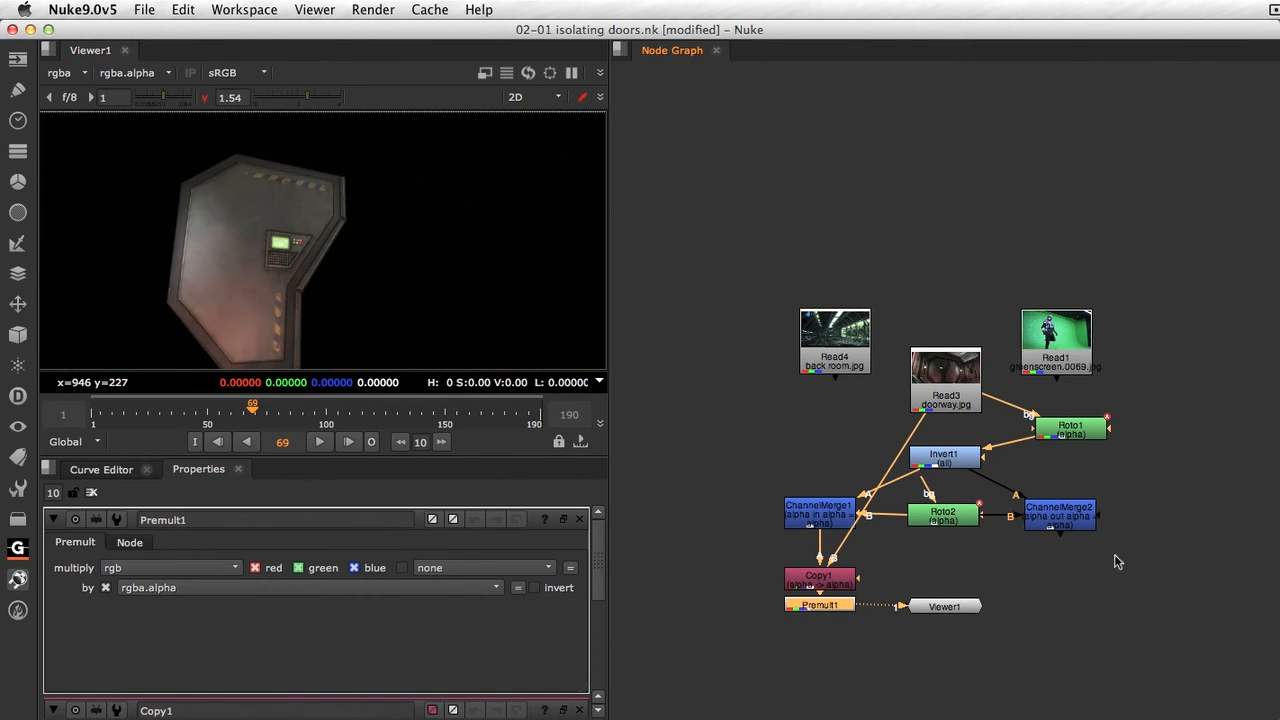
- Add a second Copy node below ChannelMerge2, with input A from ChannelMerge2 and B from doorway.jpg
click(1062, 519)
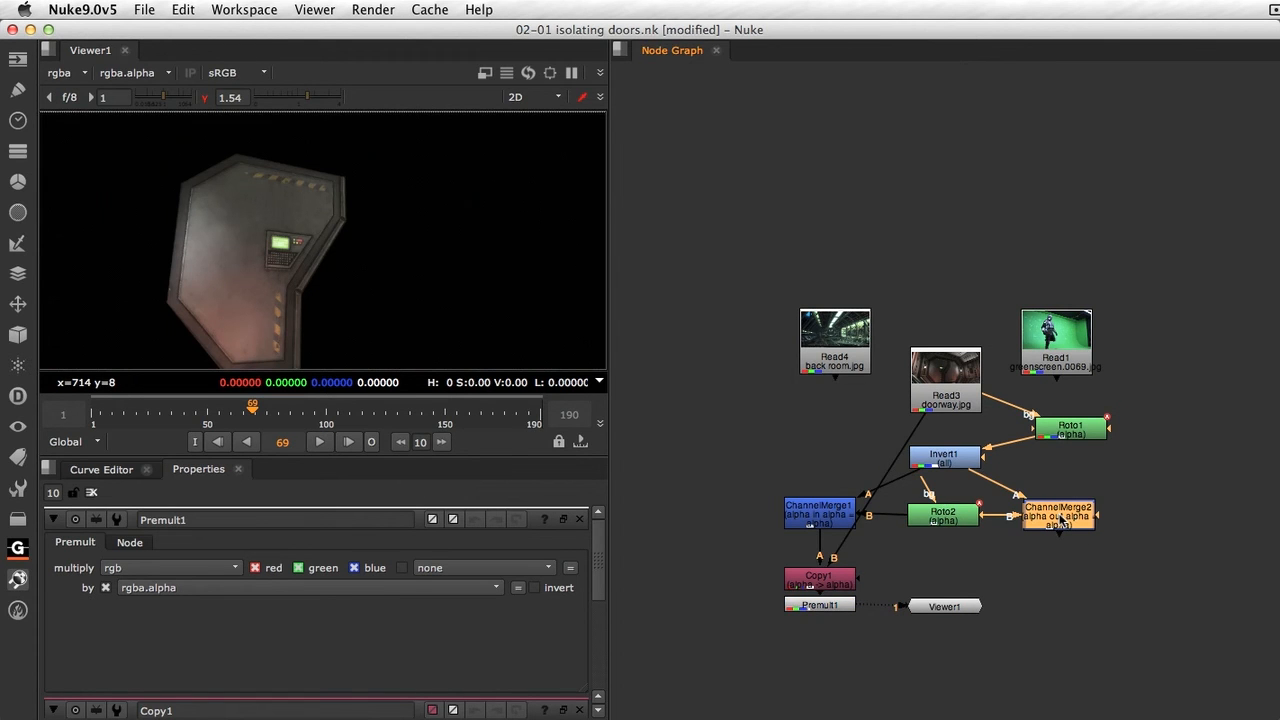
key(k)
drag(1175, 525, 948, 388)
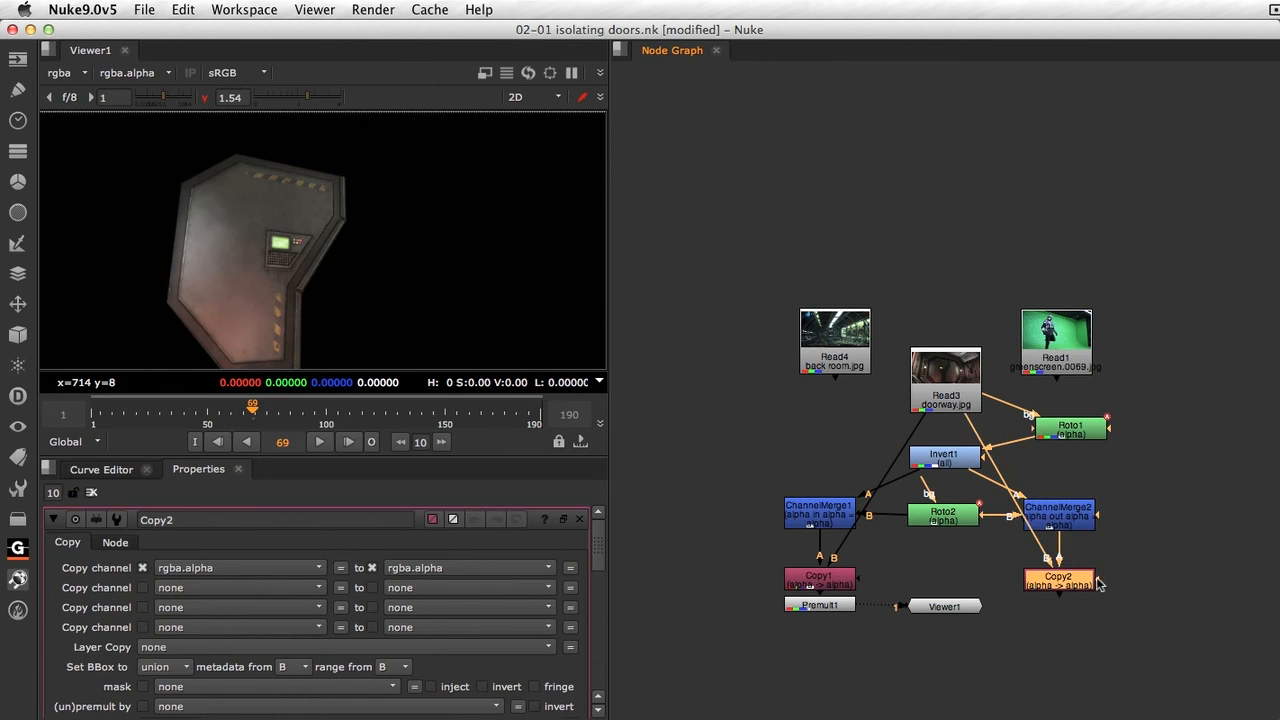
- Paste a copy of Premult1 below Copy2, connect the Viewer to it, and place the Viewer lower between the two branches
click(818, 606)
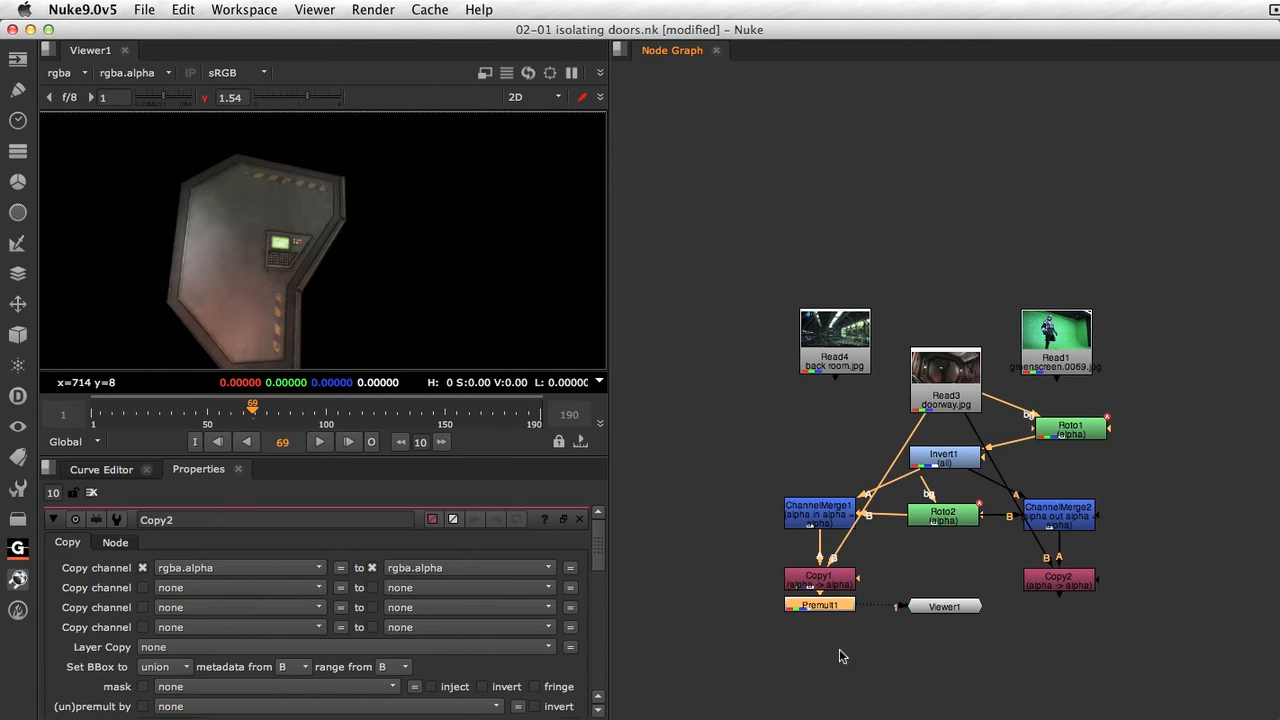
click(1050, 586)
key(super+v)
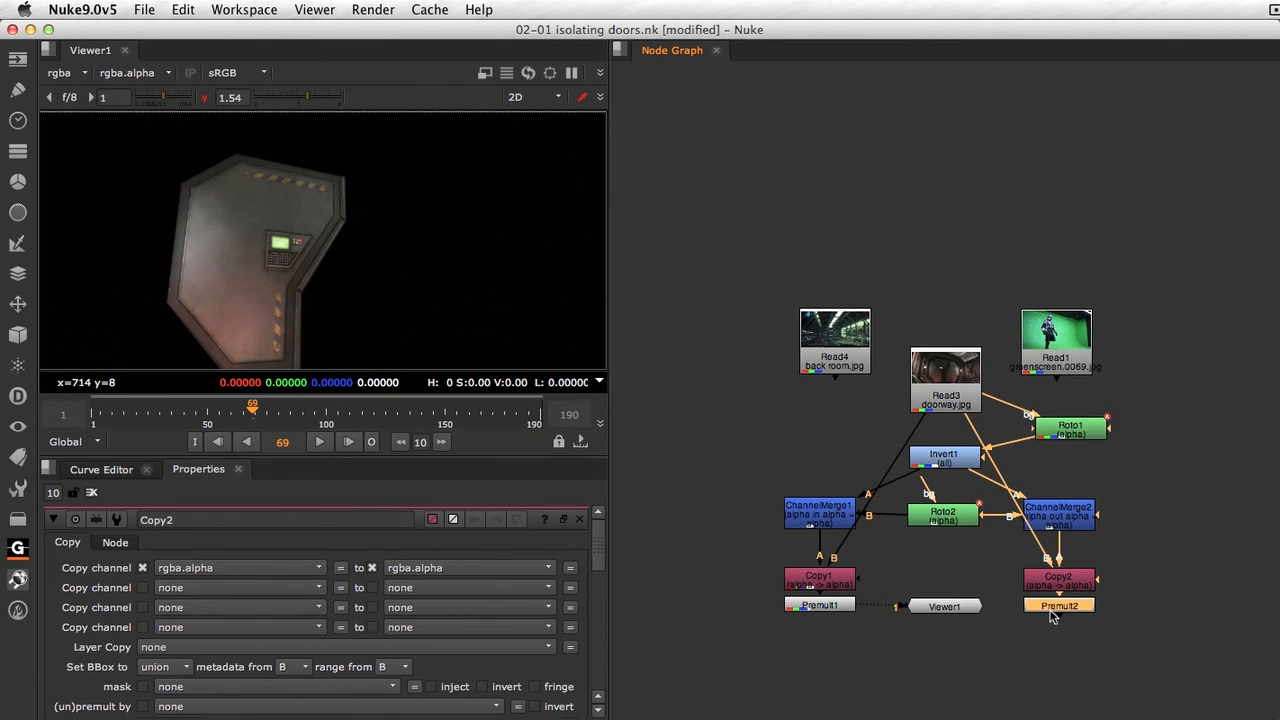
drag(938, 607, 1032, 614)
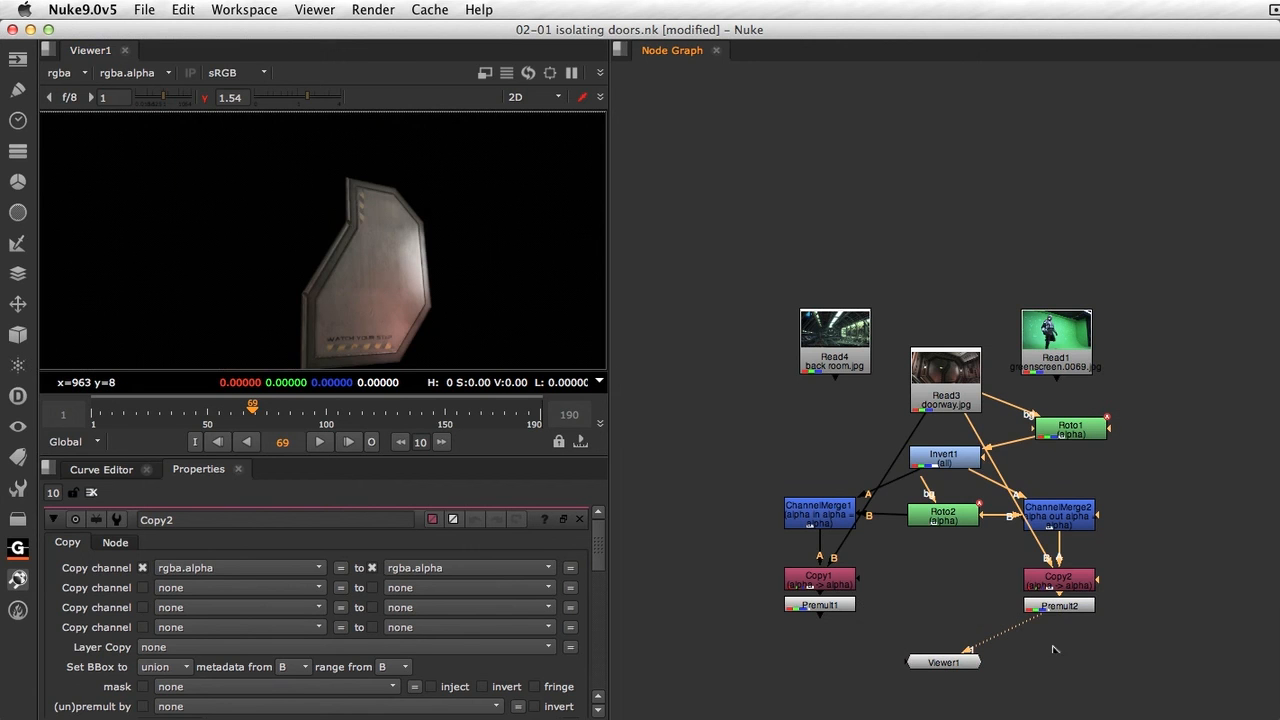
- Connect Premult1 to Viewer input 1 and Premult2 to input 2, and switch between them to compare the two doors
click(832, 604)
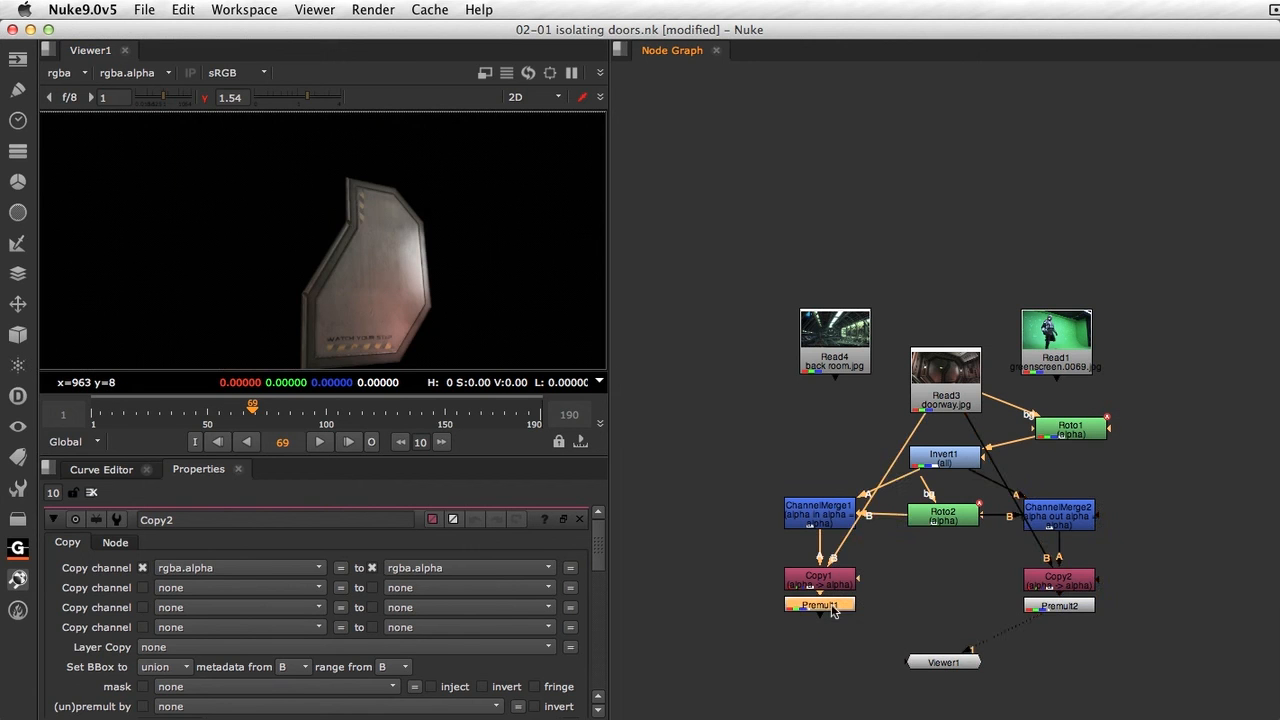
key(1)
click(1060, 607)
key(2)
key(1)
key(2)
key(1)
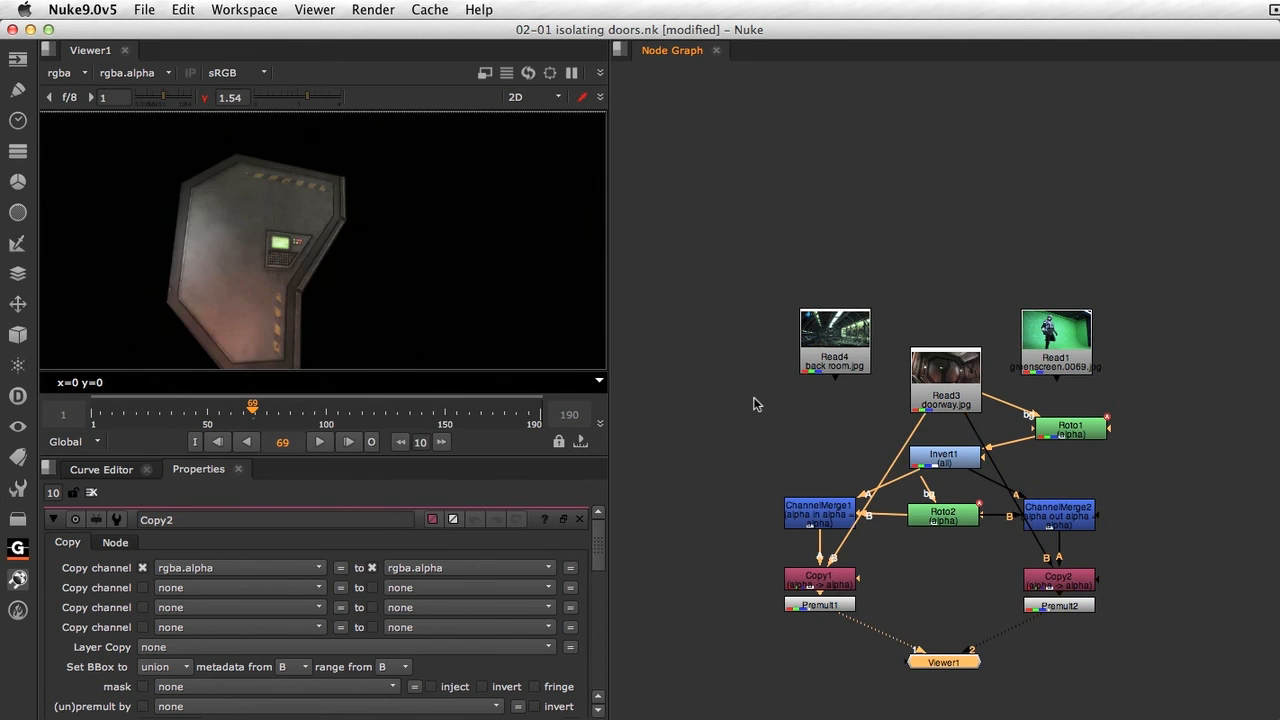